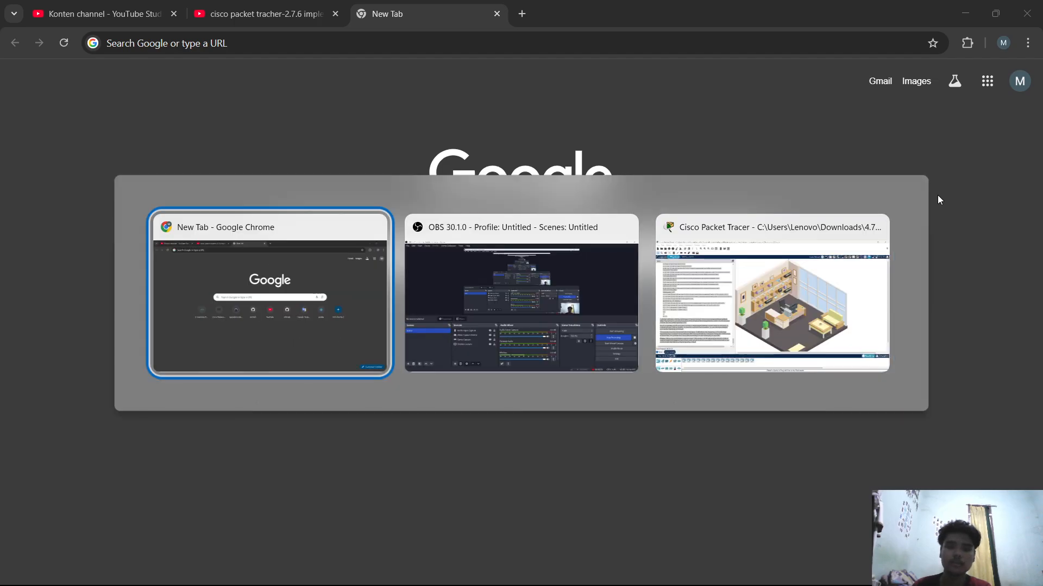
Step: Switch to Cisco Packet Tracer and review the activity instructions from the objectives and background through Part 1, Step 1
key("ctrl+a")
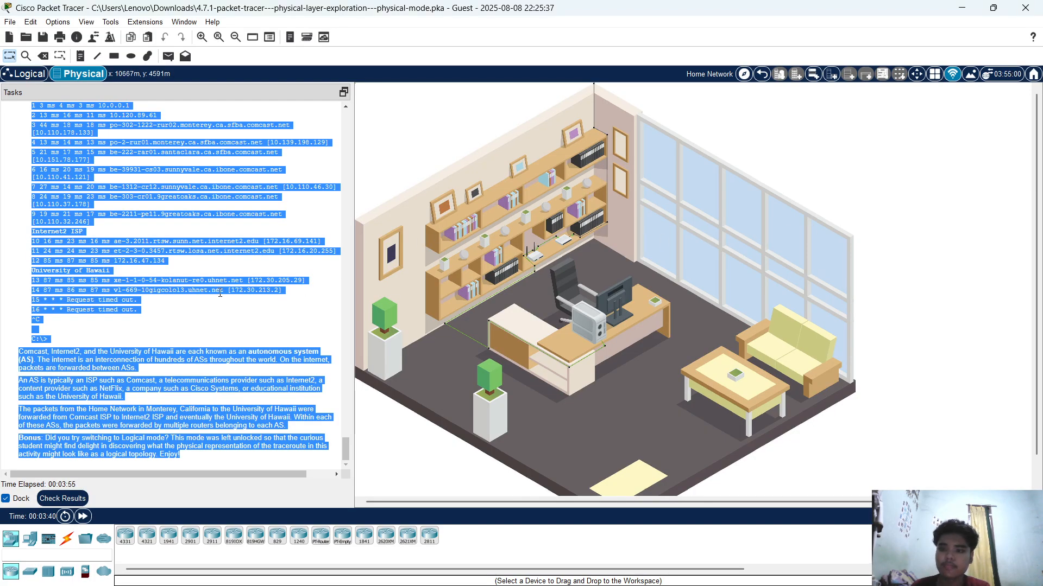
left_click(247, 321)
scroll(248, 321, "up", 4)
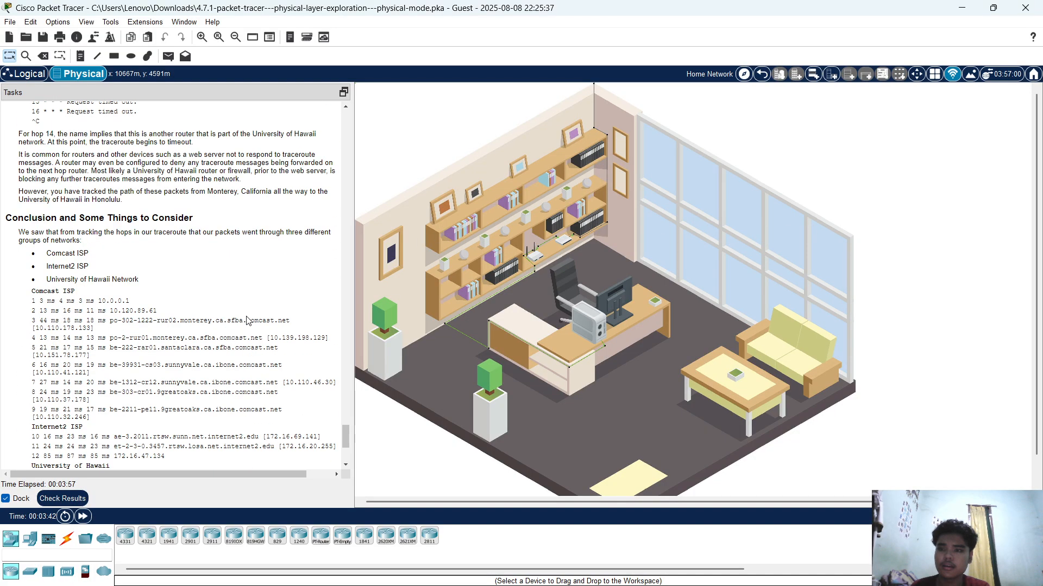
scroll(247, 322, "up", 12)
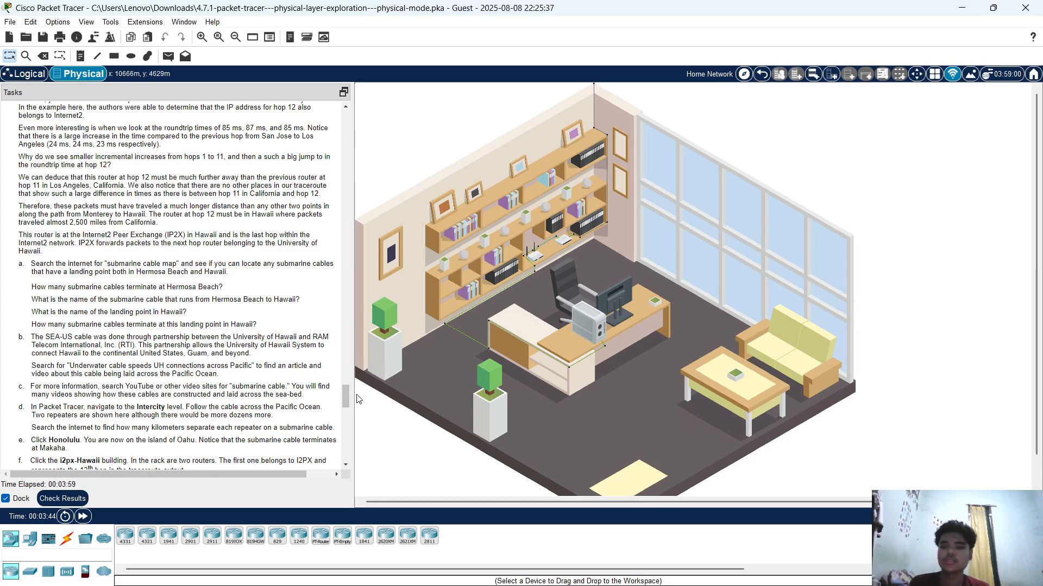
left_click_drag(345, 394, 345, 120)
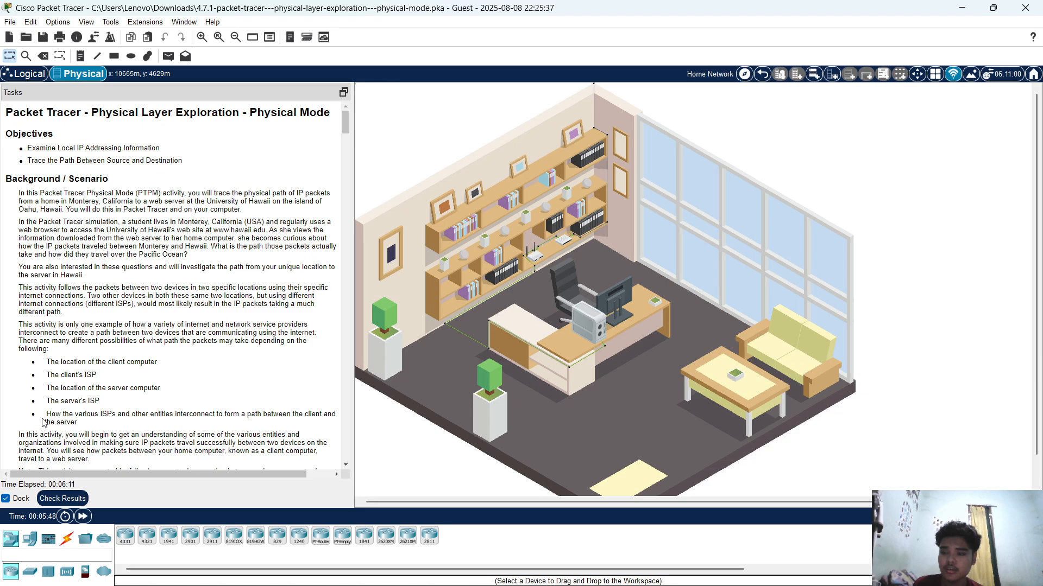
scroll(135, 411, "down", 6)
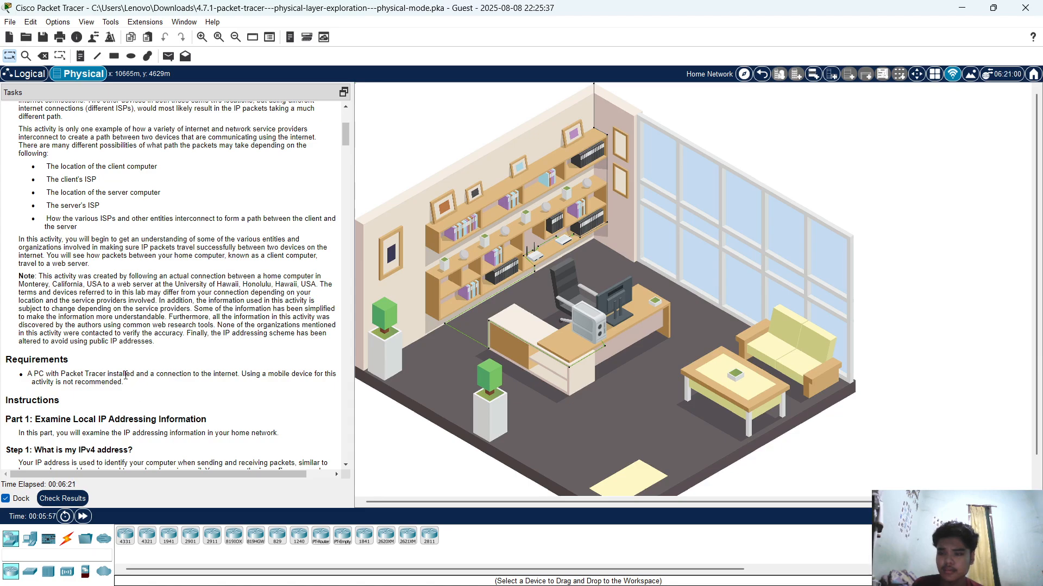
scroll(126, 375, "down", 2)
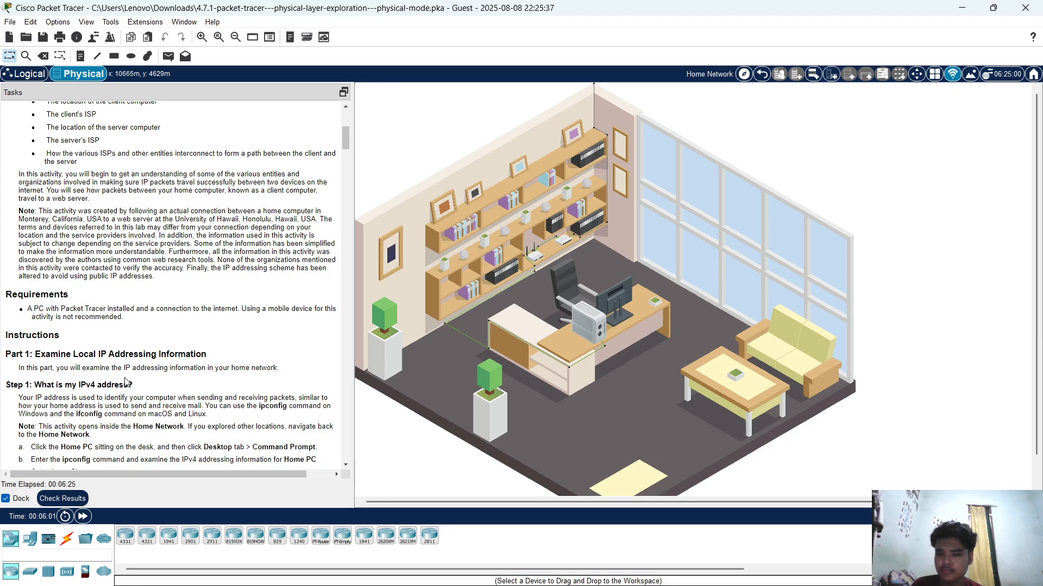
scroll(126, 382, "down", 1)
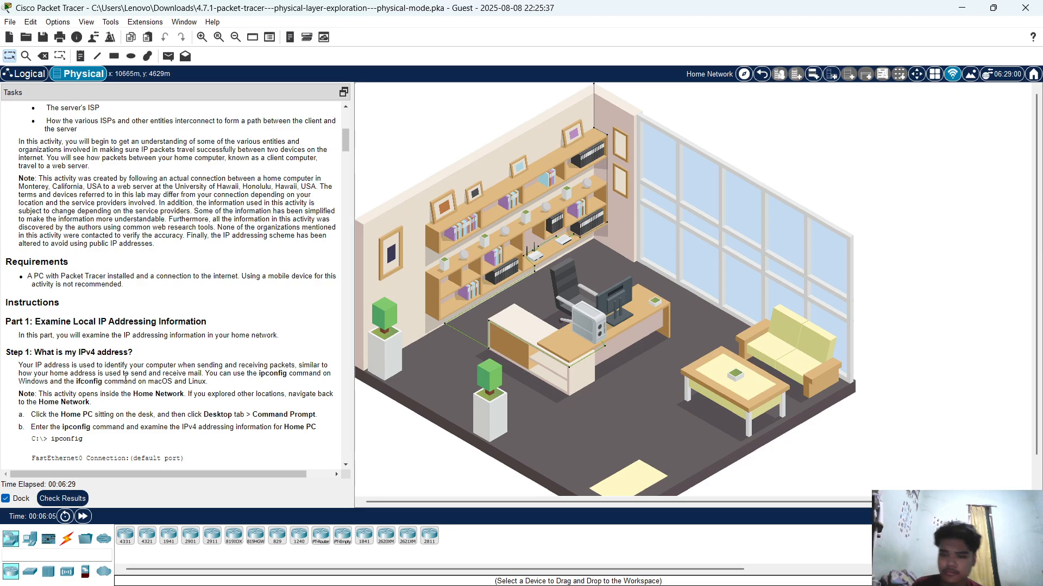
scroll(126, 363, "down", 2)
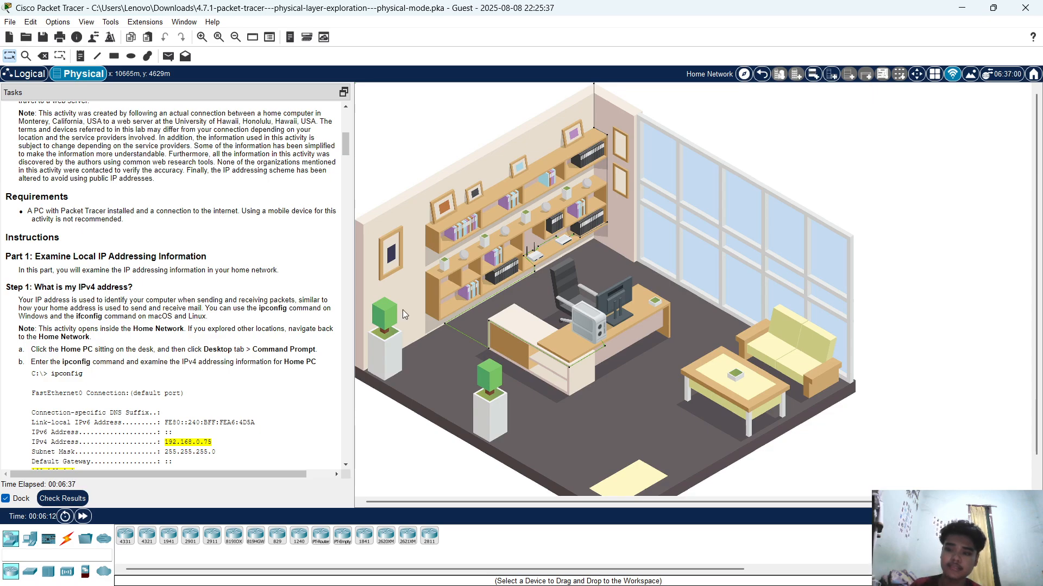
Step: Open the Command Prompt on the Home PC and run ipconfig
left_click(591, 332)
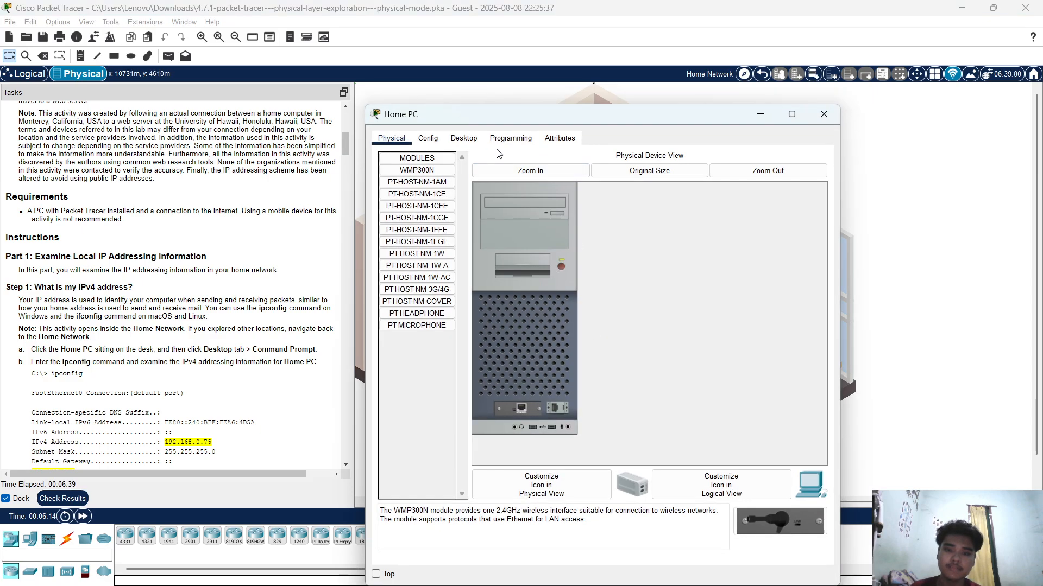
left_click(464, 138)
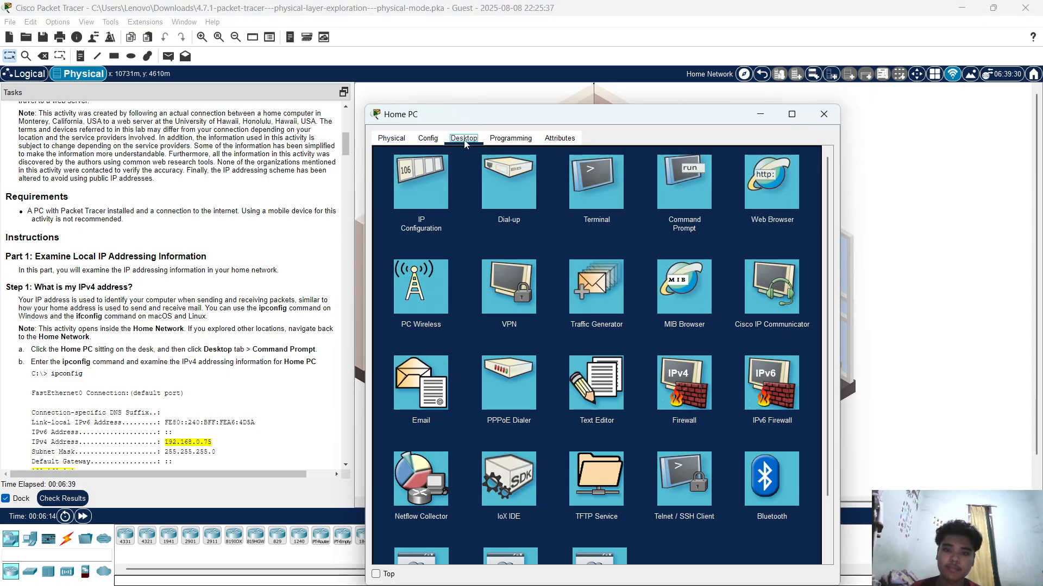
left_click(676, 208)
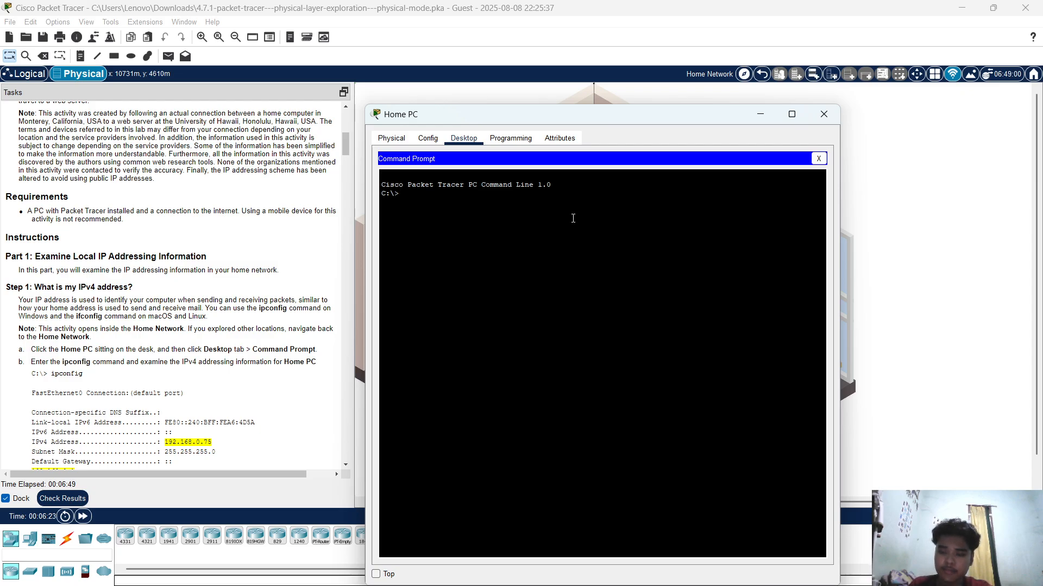
type("ipconfig")
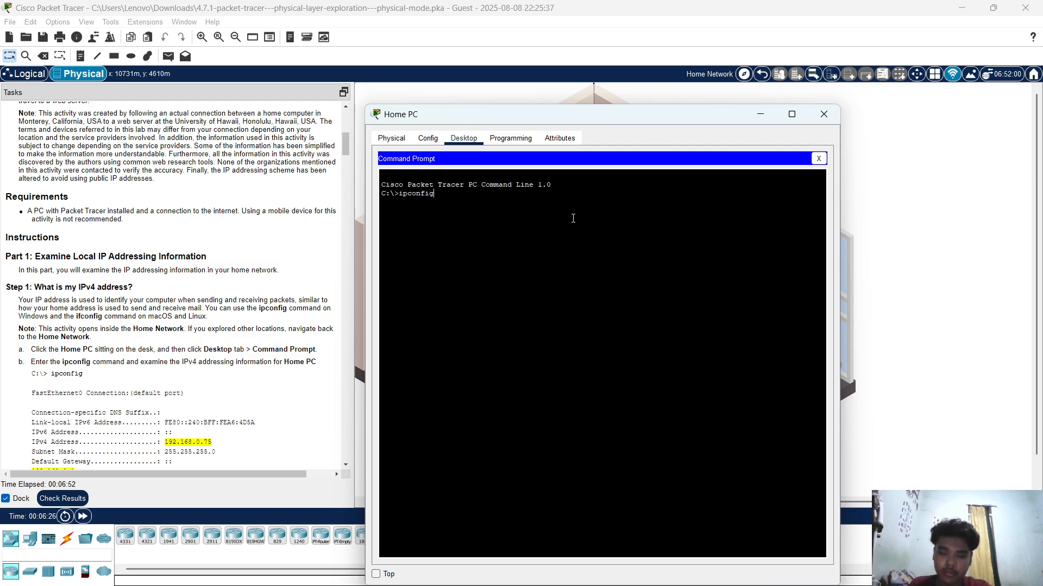
key("Return")
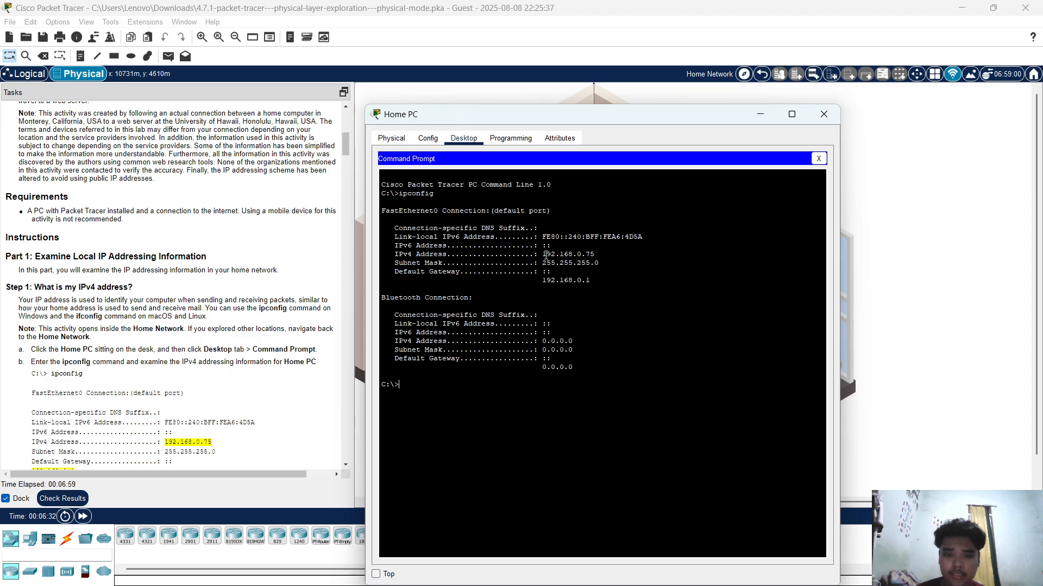
Step: Examine the Home PC's IPv4 address, subnet mask and default gateway in the FastEthernet0 output
left_click_drag(546, 254, 610, 252)
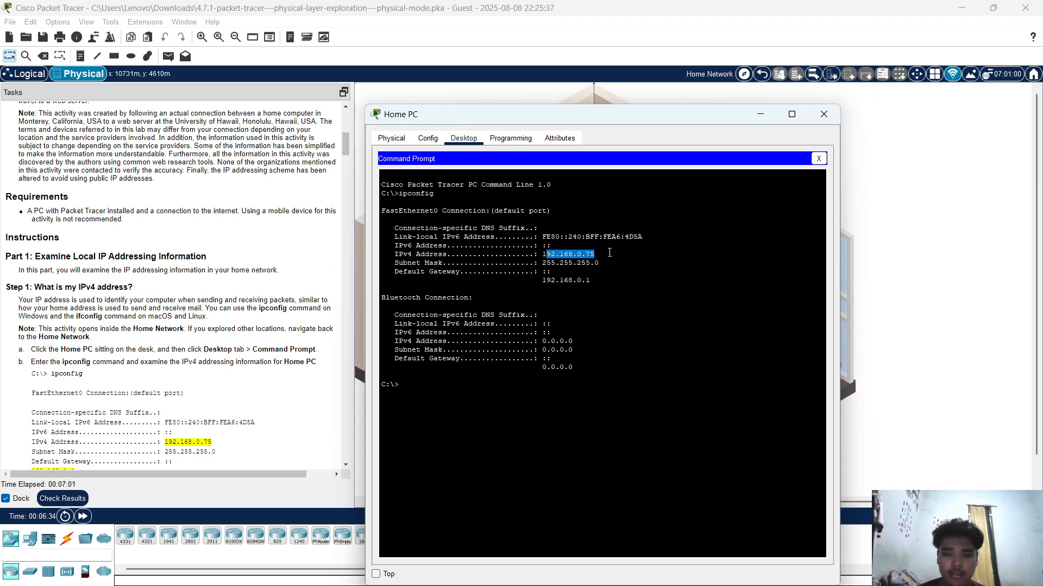
left_click(609, 252)
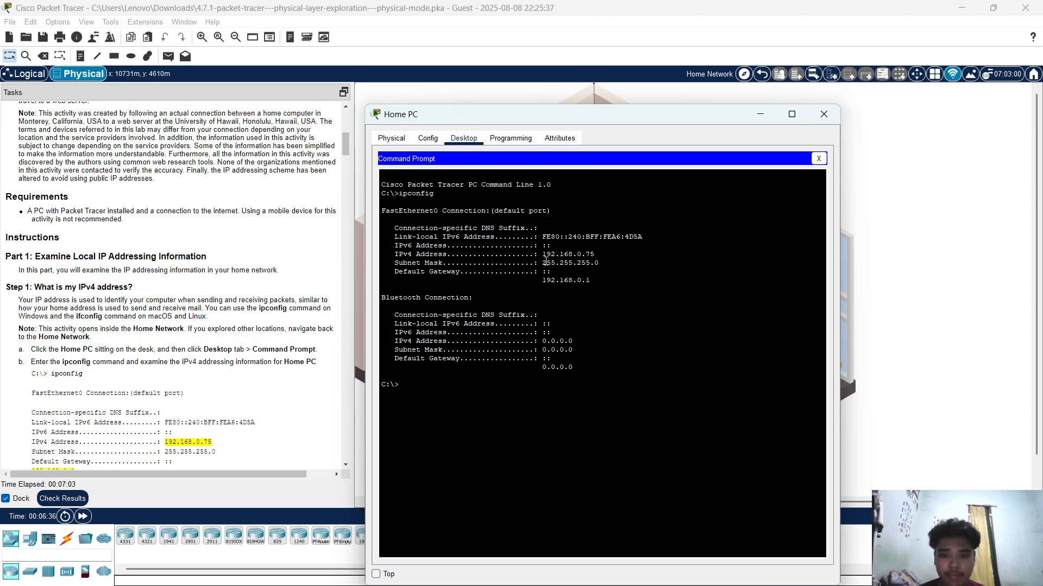
left_click_drag(546, 262, 600, 263)
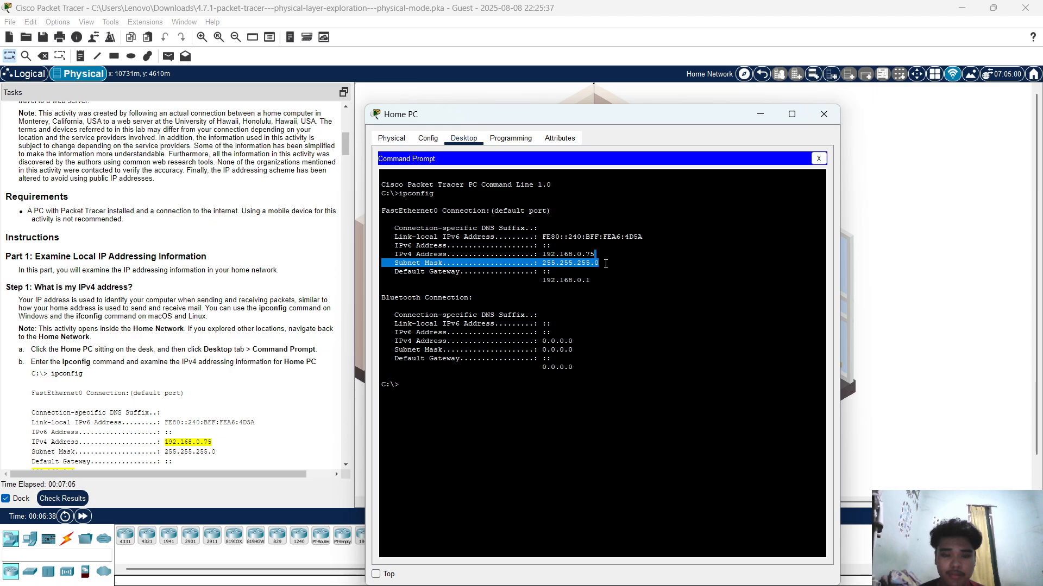
left_click(553, 270)
scroll(260, 416, "down", 3)
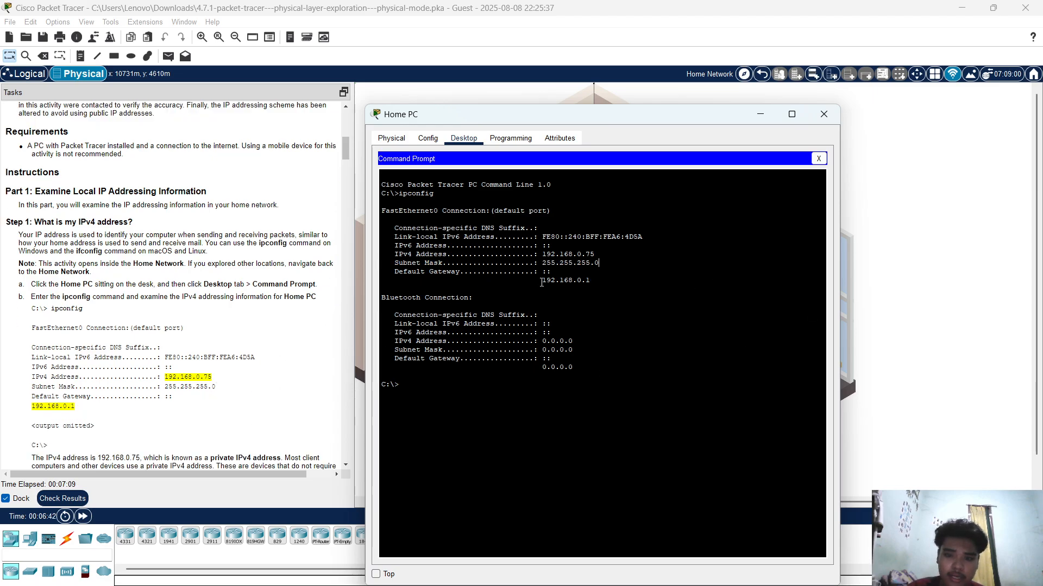
left_click_drag(541, 282, 575, 284)
left_click_drag(582, 284, 592, 283)
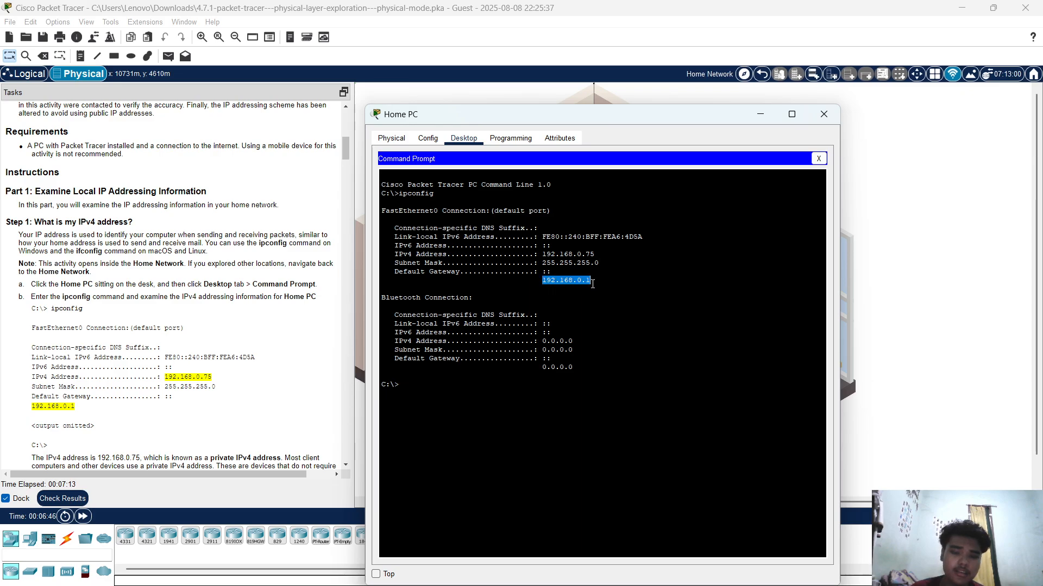
left_click(595, 283)
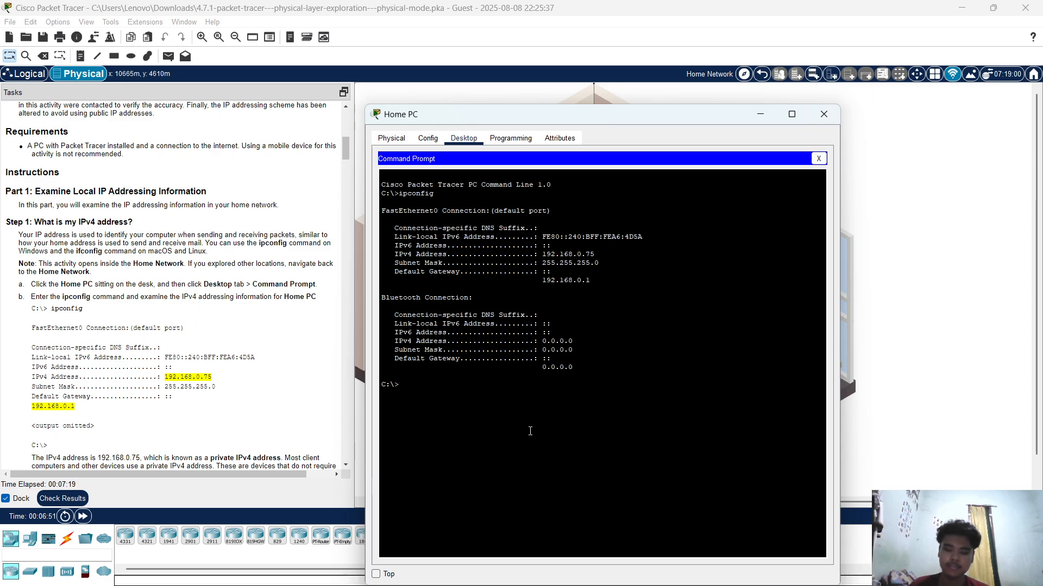
Step: Open the real computer's Windows Command Prompt and run ipconfig there
key("super")
type("cmd")
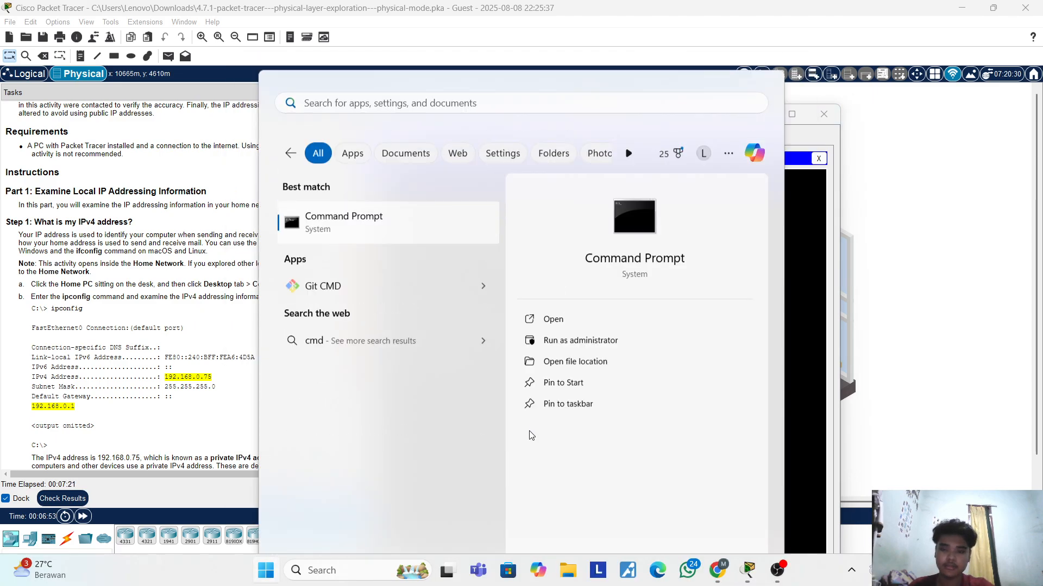
key("Return")
left_click_drag(523, 149, 595, 67)
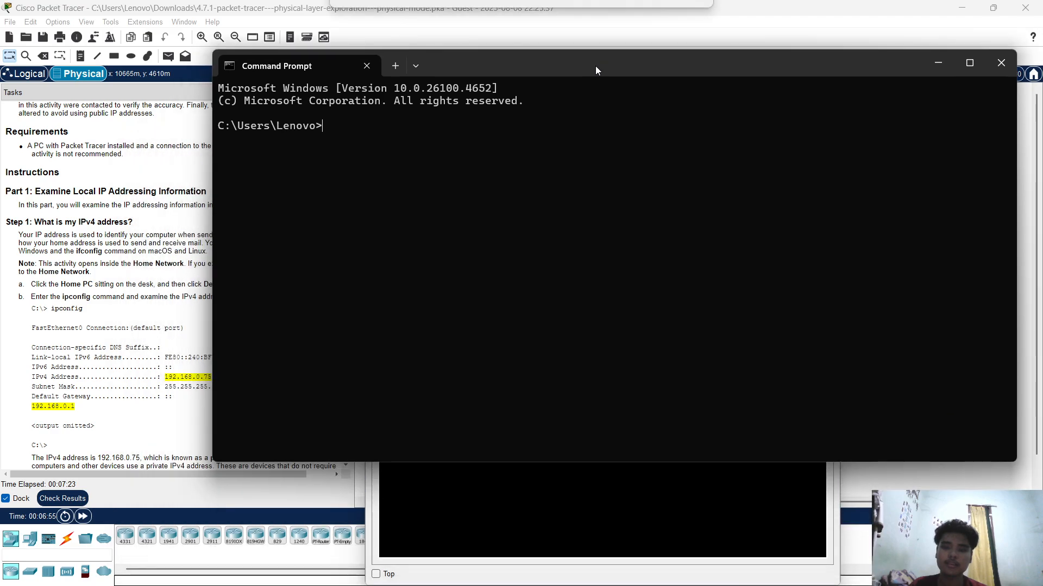
left_click(520, 155)
type("ipc")
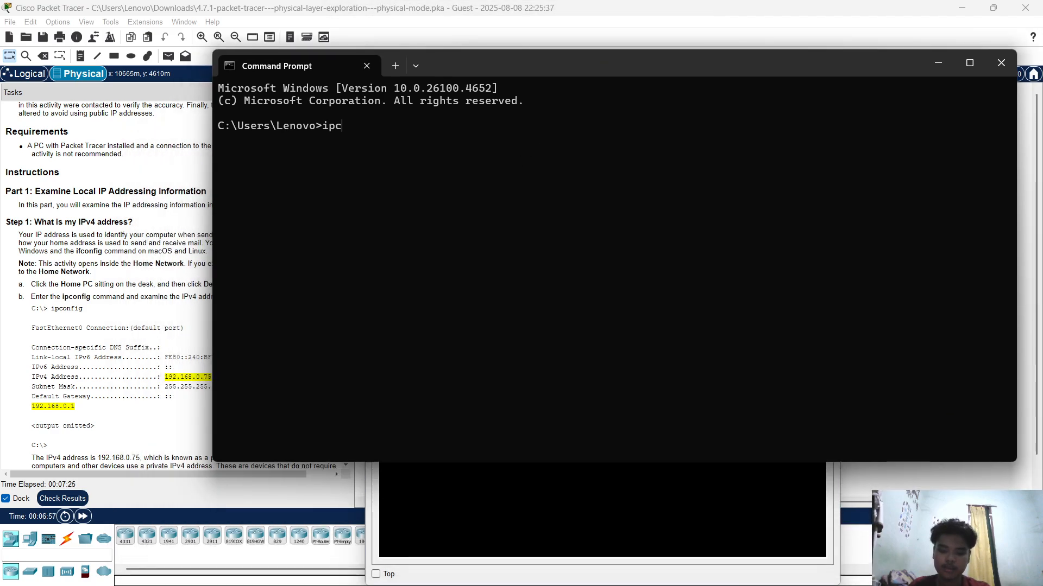
type("onfig")
key("Return")
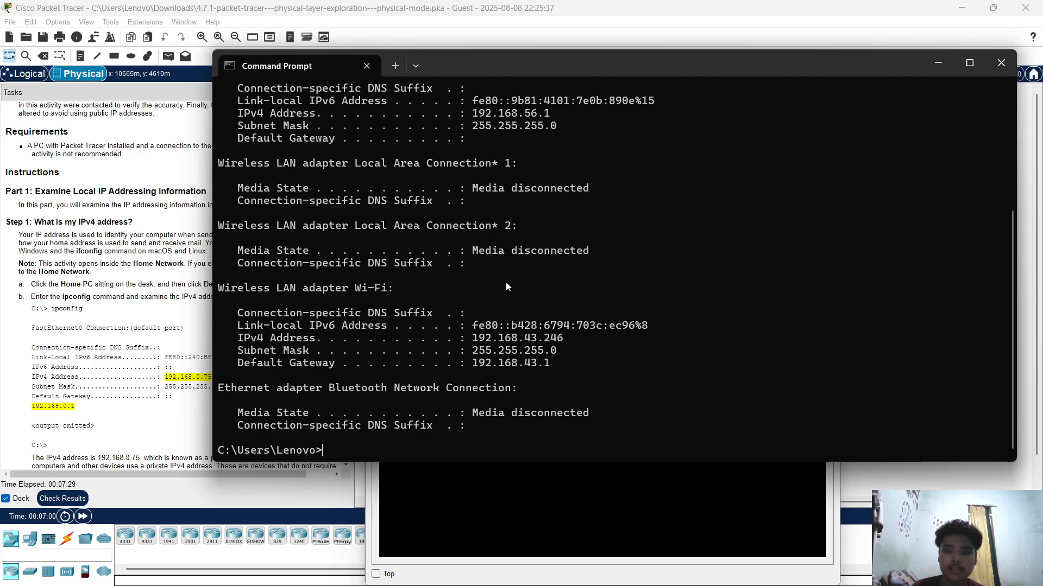
Step: Examine the real computer's adapter details, especially the Wi-Fi default gateway, and close the Windows Command Prompt
scroll(506, 282, "up", 1)
scroll(506, 282, "up", 4)
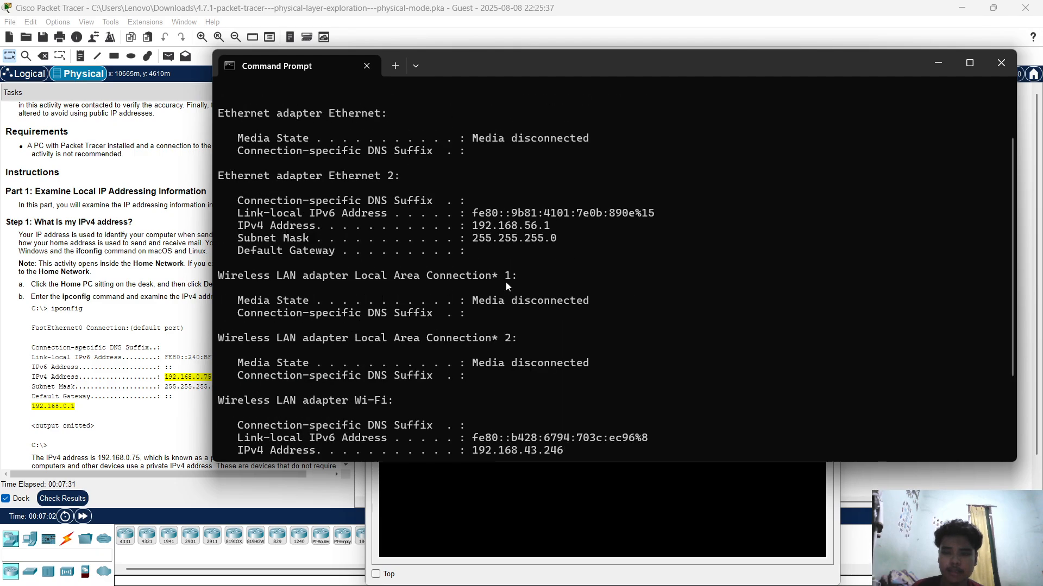
scroll(508, 278, "down", 5)
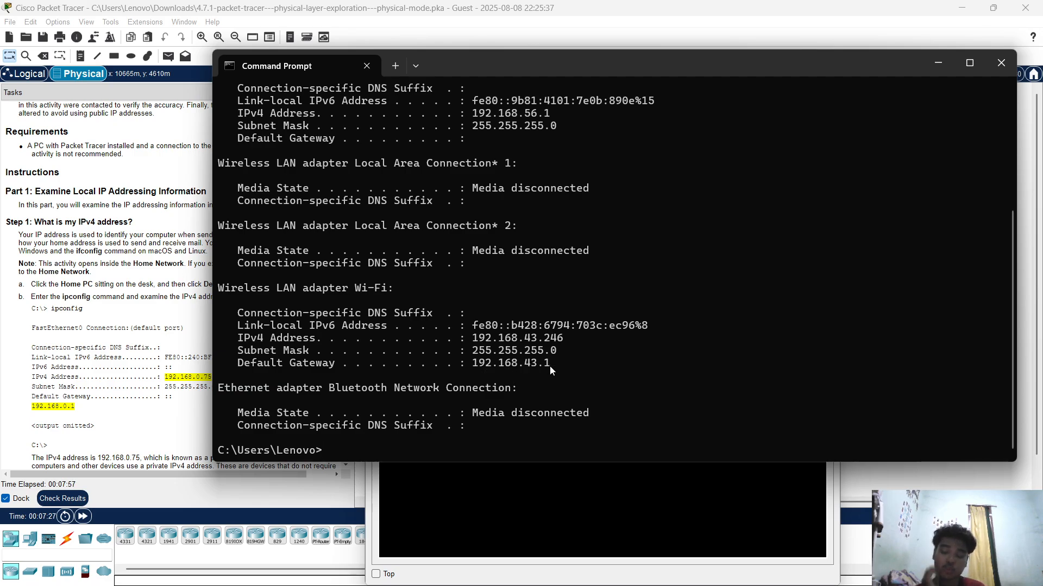
left_click_drag(553, 364, 478, 363)
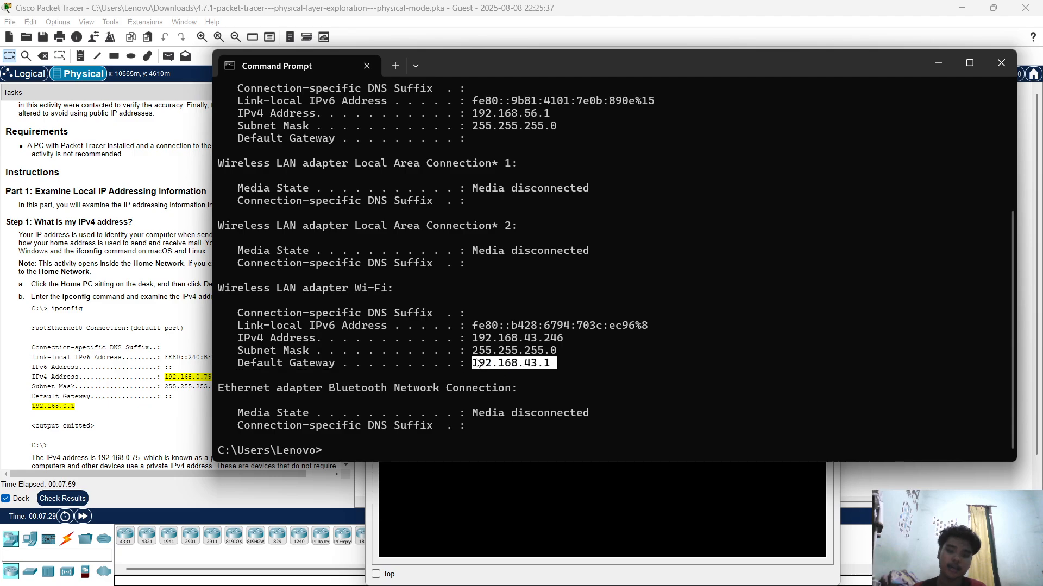
left_click(539, 381)
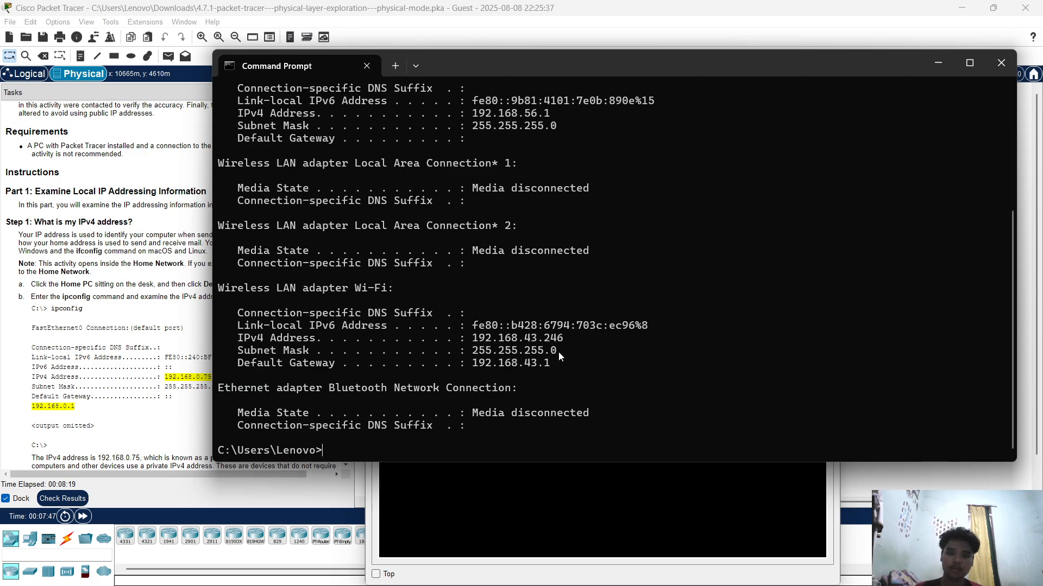
scroll(558, 350, "up", 2)
scroll(558, 351, "down", 2)
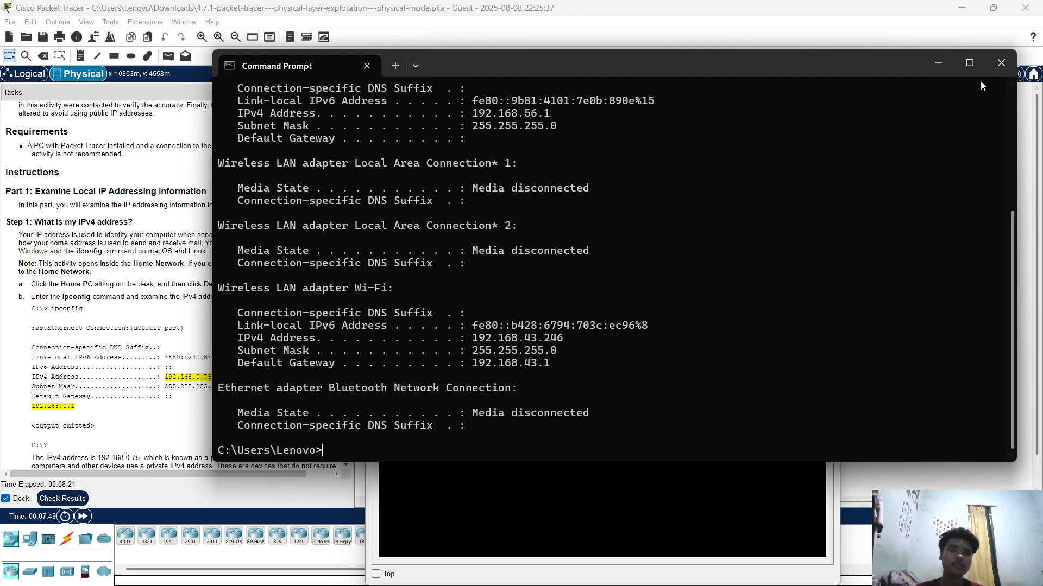
left_click(1001, 63)
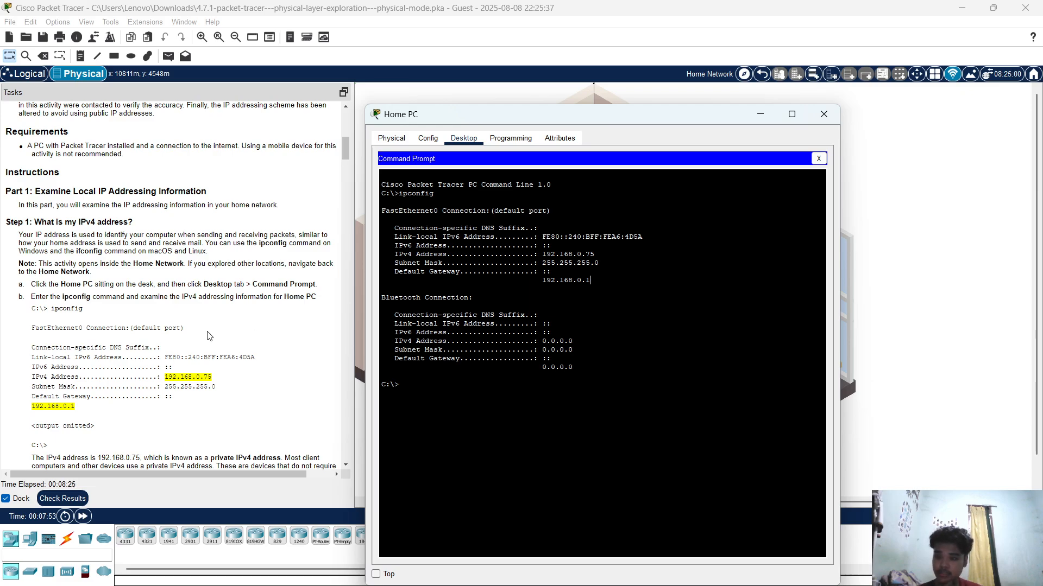
Step: Read the instructions for Step 2 on the router address and Step 3 on the public address, closing the Home PC window
scroll(210, 337, "down", 3)
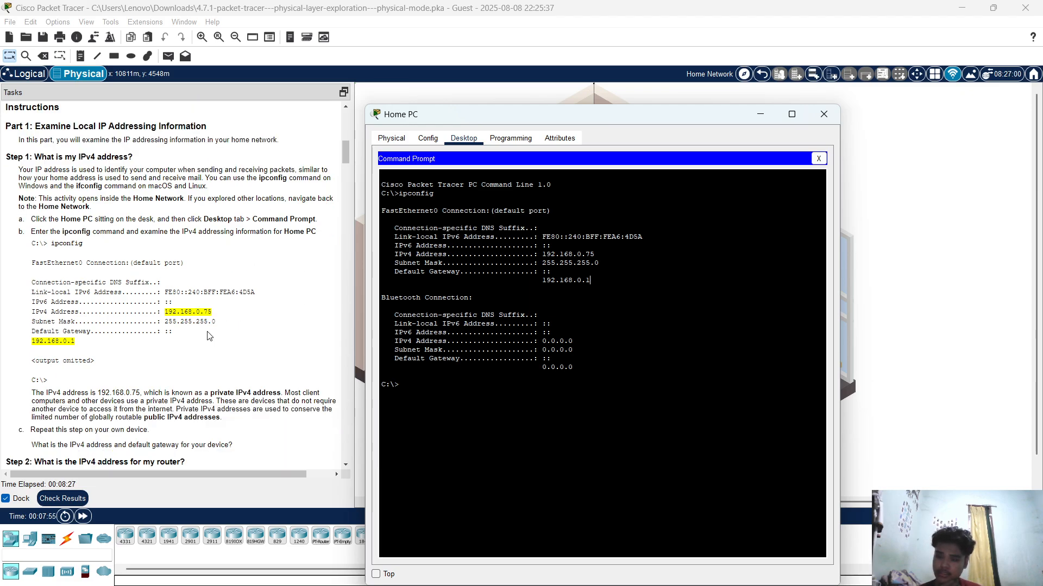
scroll(211, 336, "down", 6)
scroll(213, 333, "down", 2)
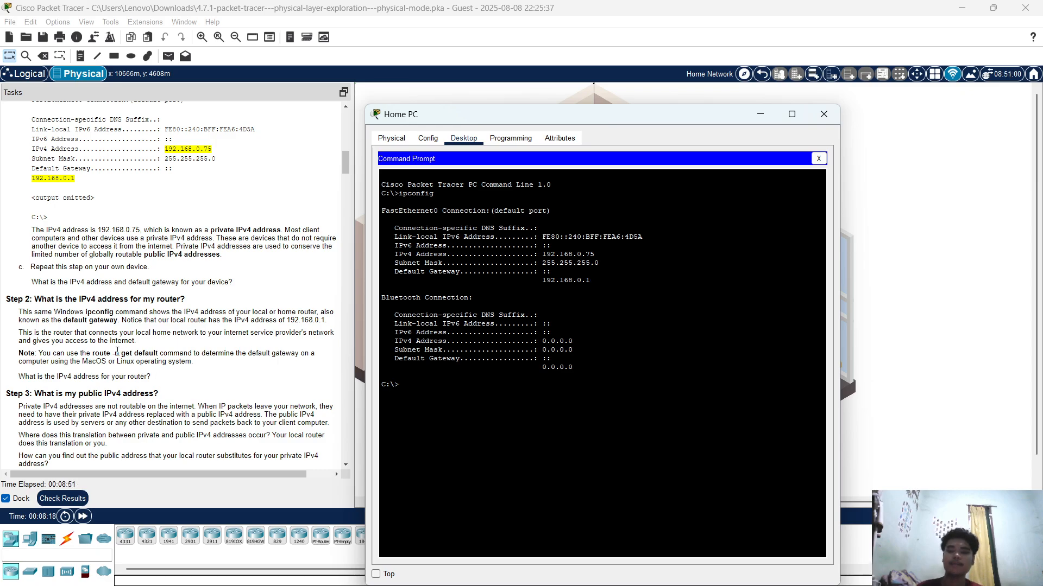
scroll(118, 353, "down", 1)
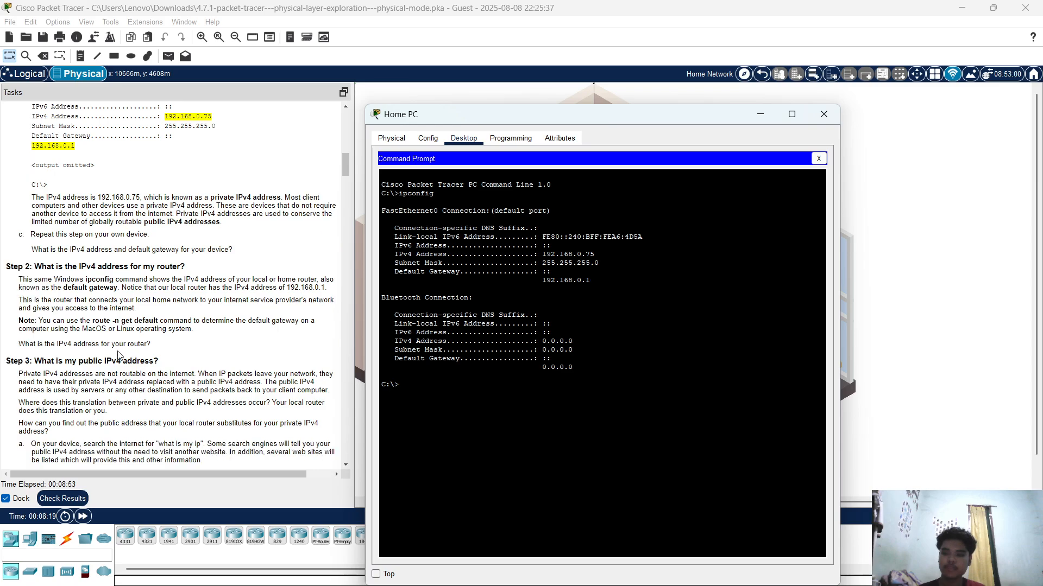
scroll(118, 355, "down", 3)
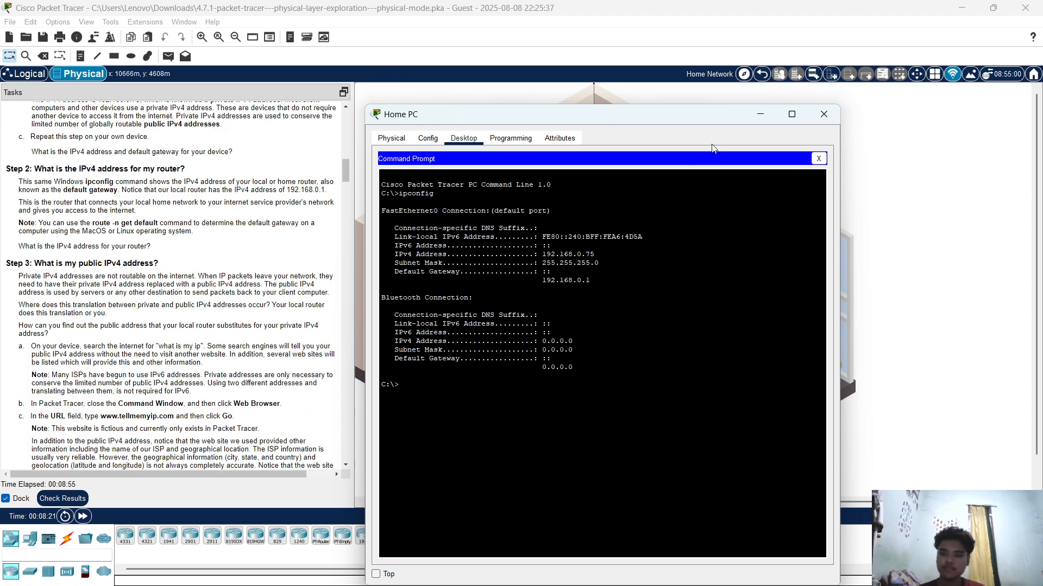
left_click(823, 114)
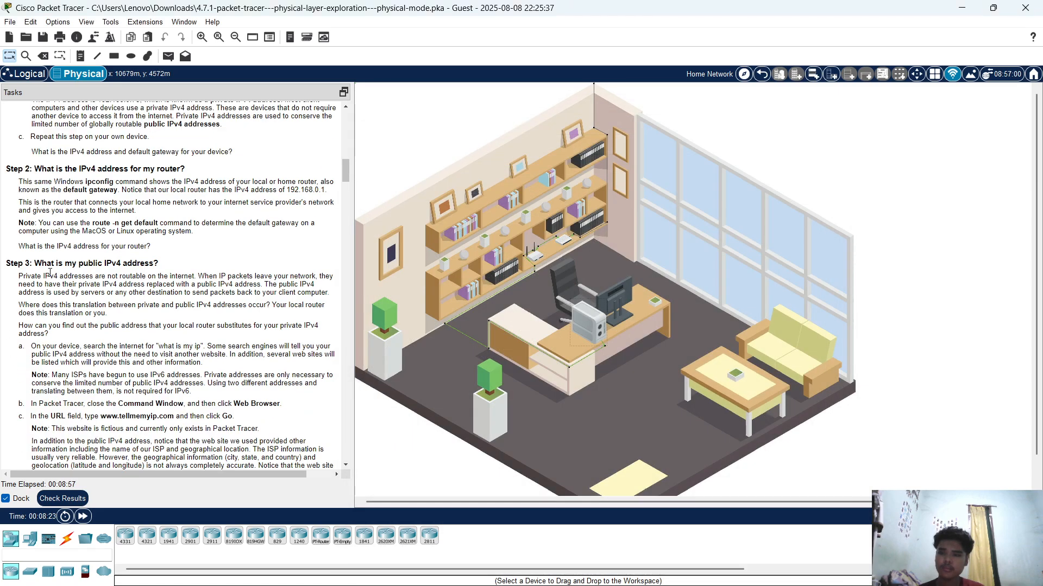
scroll(50, 273, "down", 2)
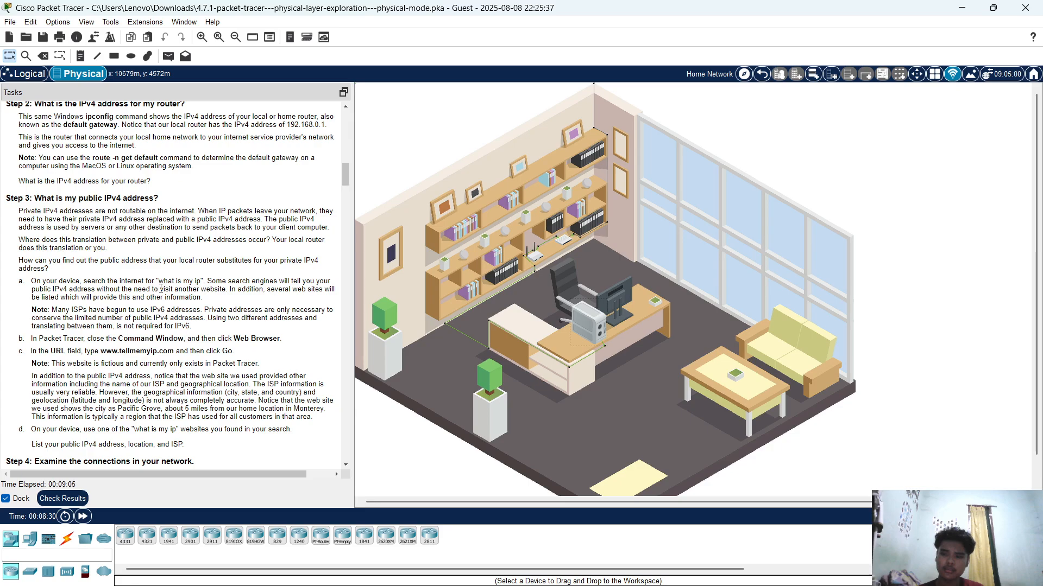
Step: Switch to Google Chrome, search for "what is my ip" and open the whatismyipaddress.com result to view the real computer's public address details
key("alt+Tab")
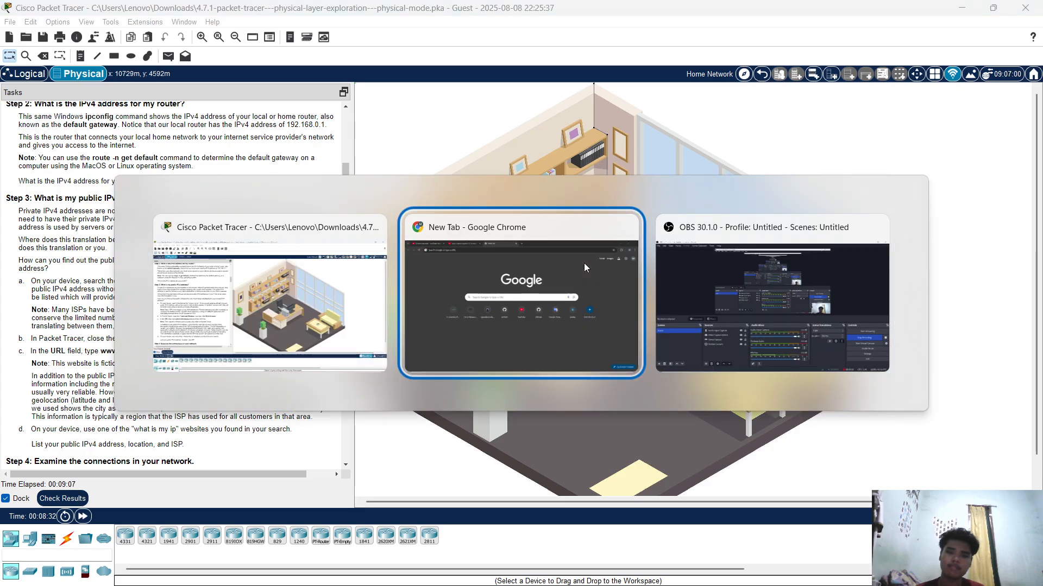
key("Tab")
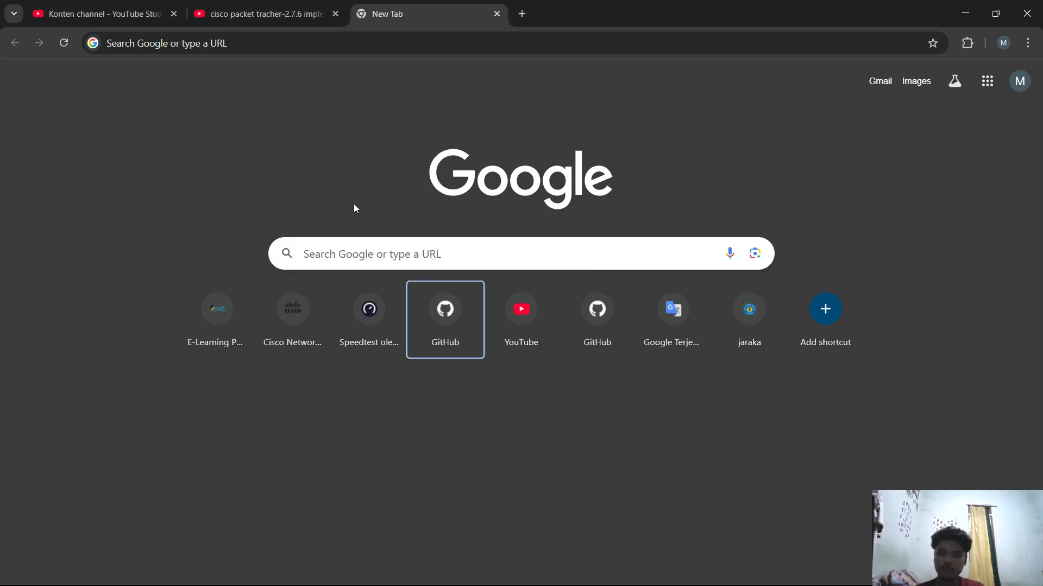
left_click(489, 42)
type("w")
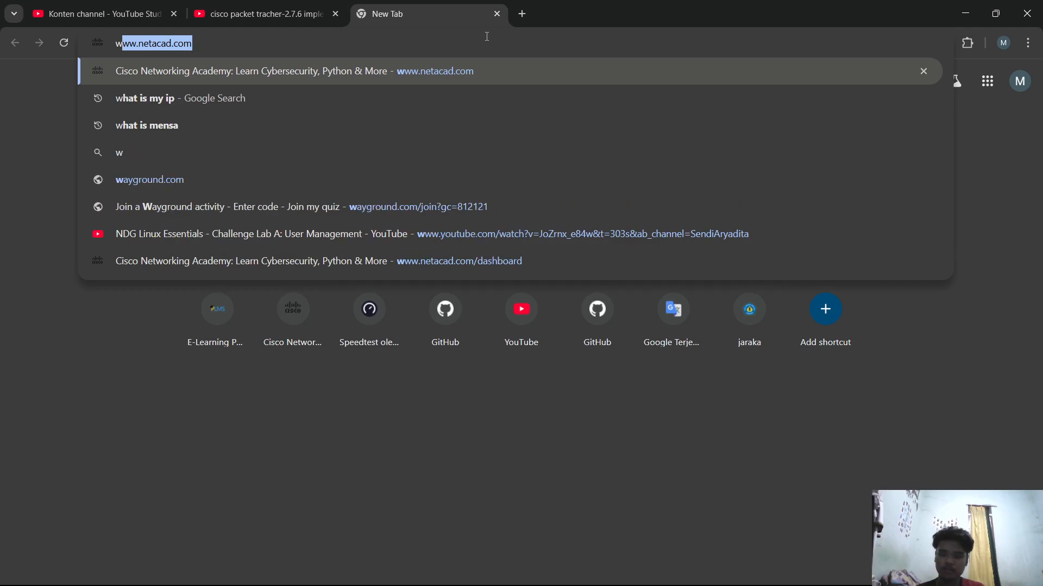
type("hat")
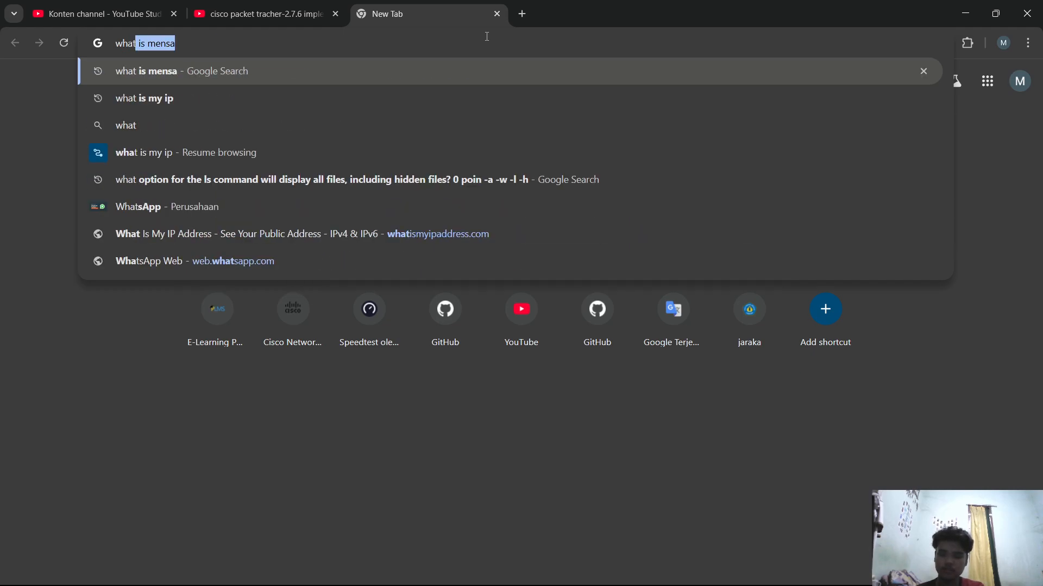
type(" i")
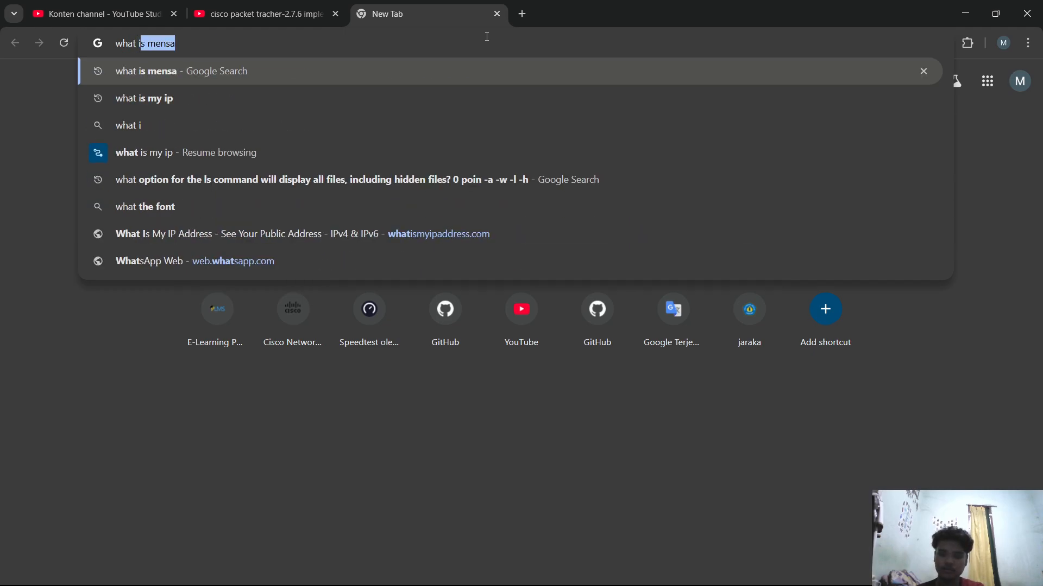
type("s my ip")
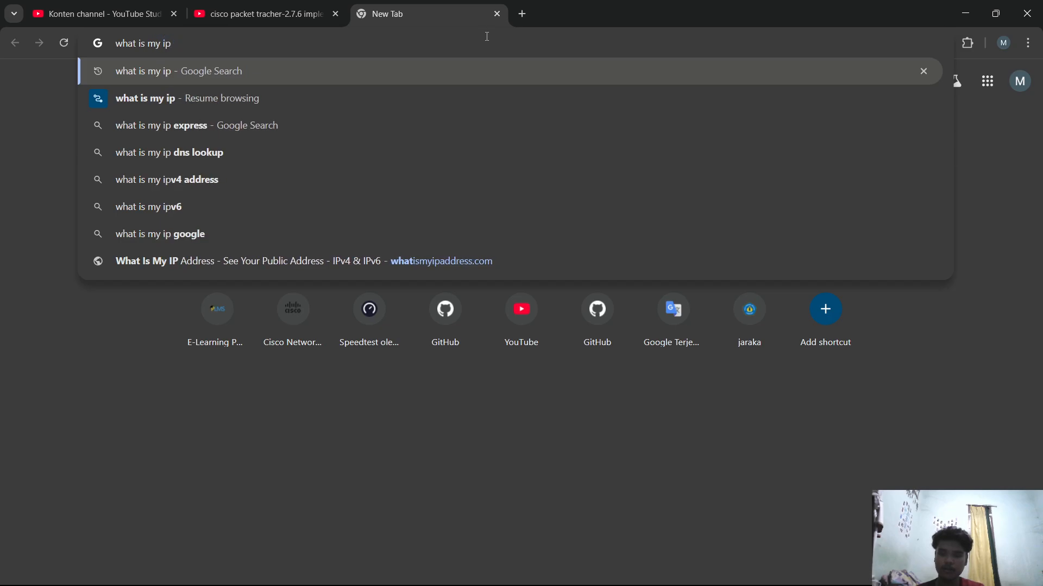
key("Return")
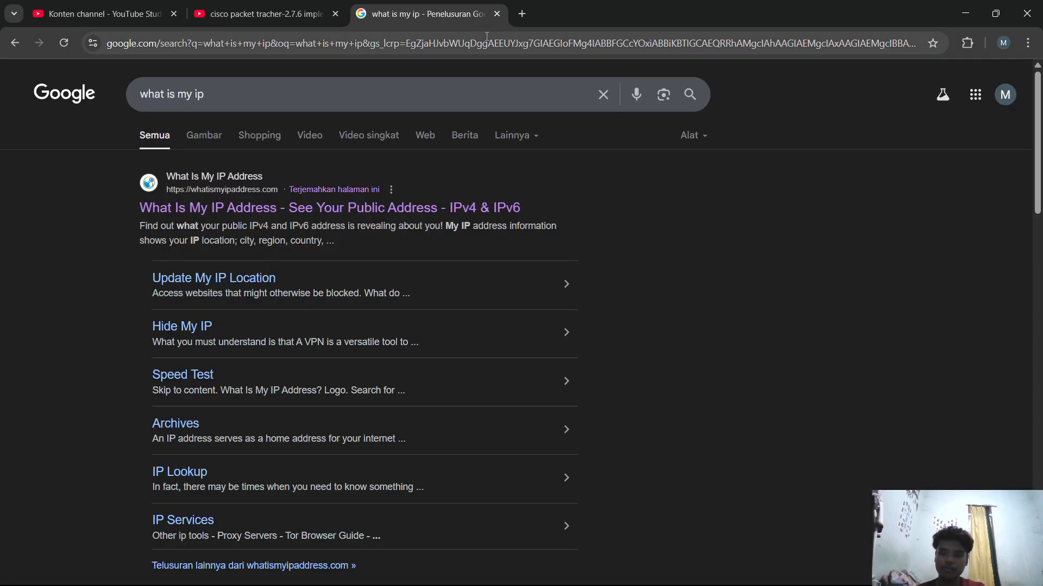
left_click(426, 209)
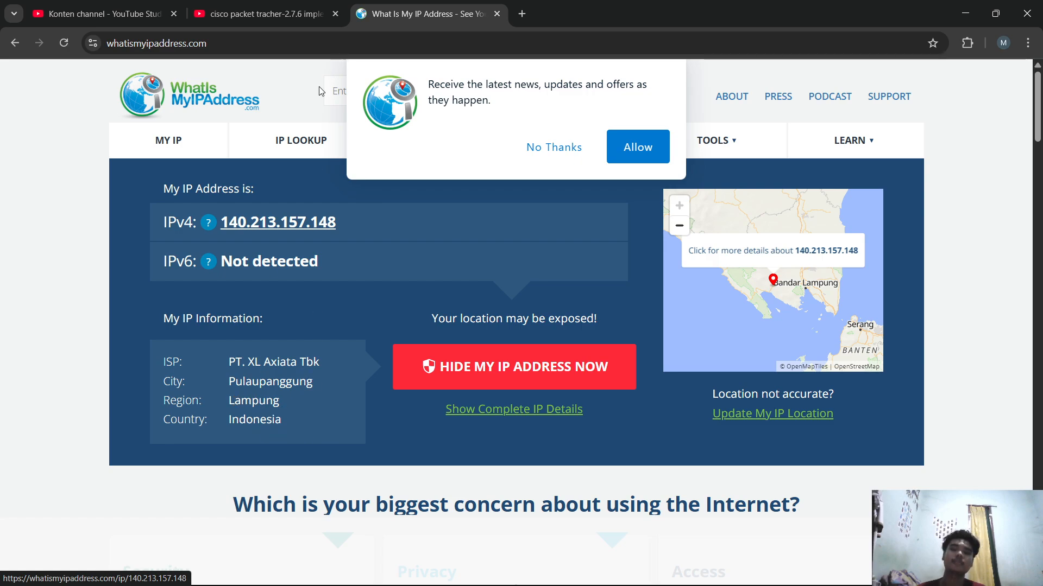
Step: Return to Cisco Packet Tracer and open the Web Browser application on the Home PC
key("alt+Tab")
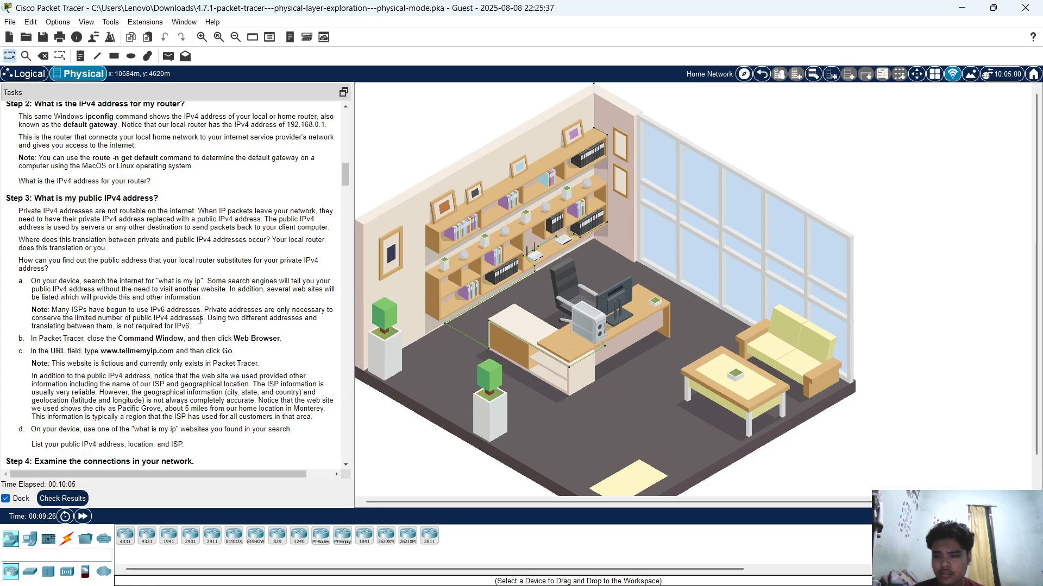
scroll(200, 320, "down", 1)
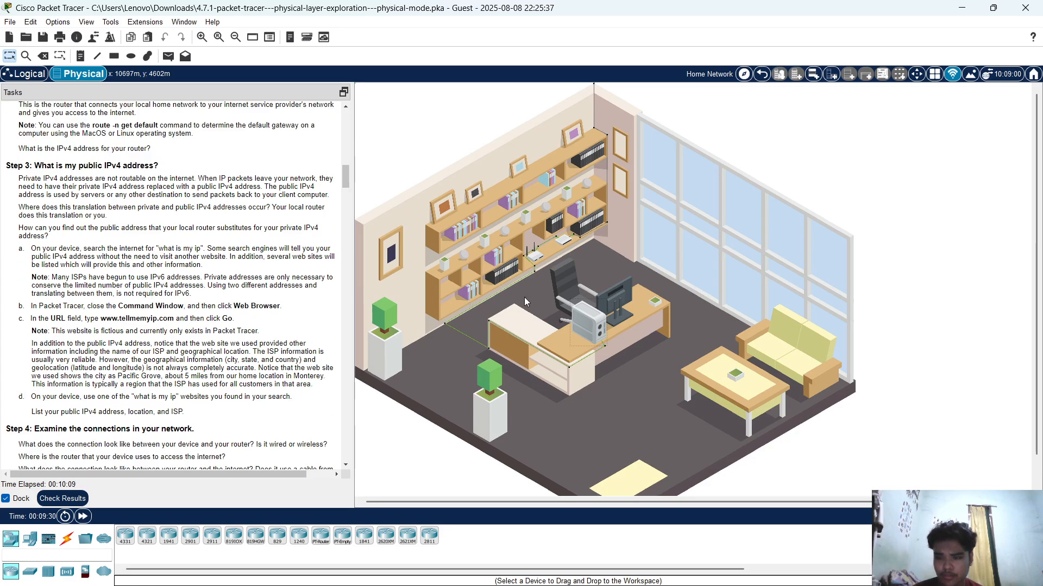
left_click(603, 330)
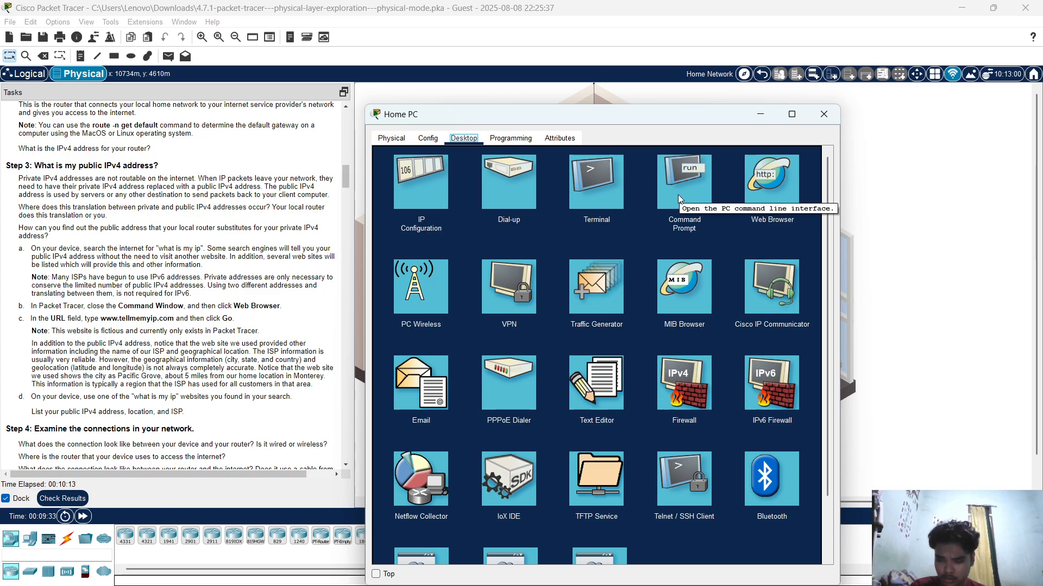
left_click(760, 195)
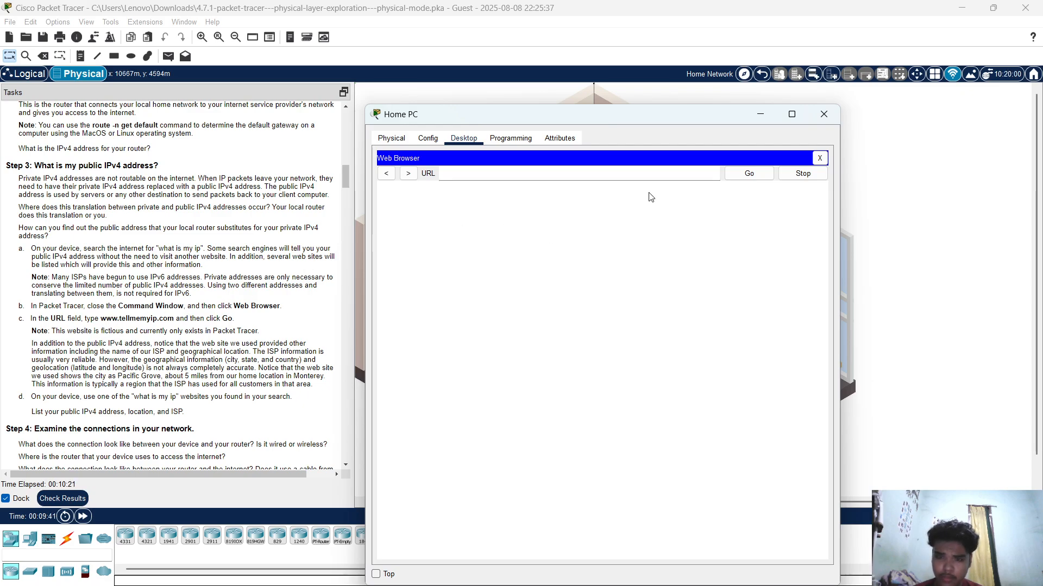
left_click(634, 176)
type("www")
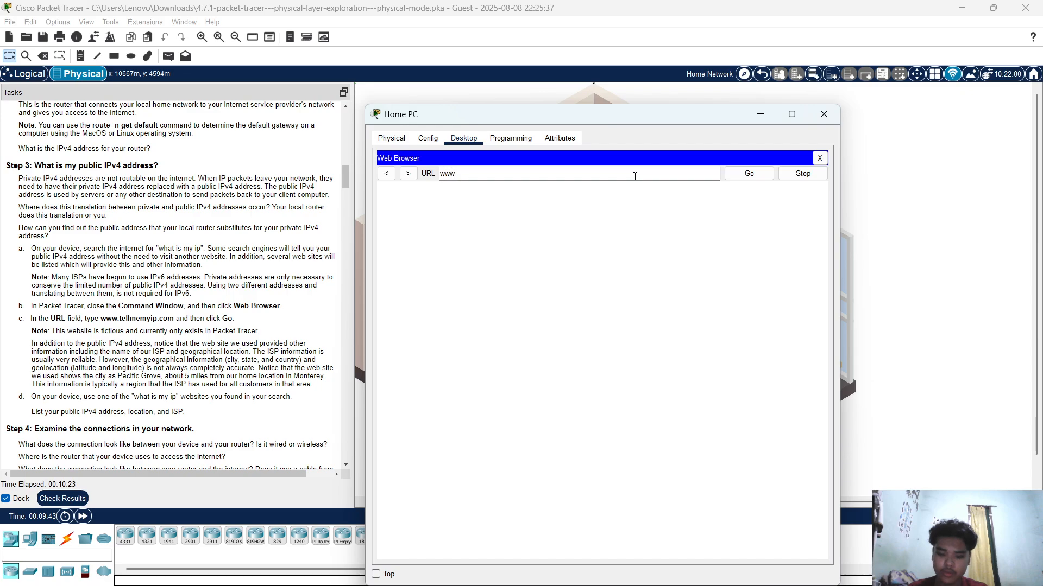
type(".")
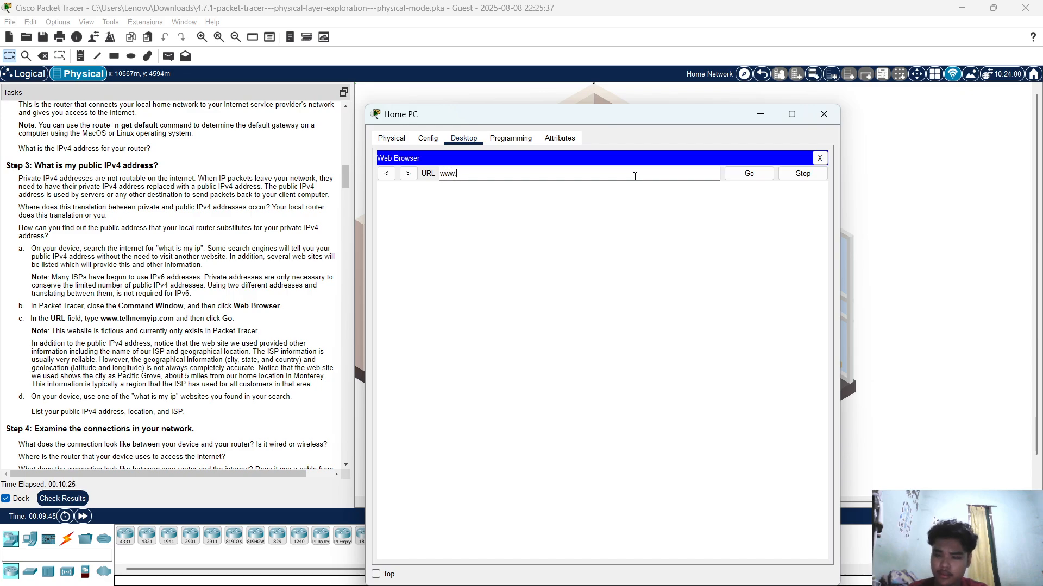
type("tel")
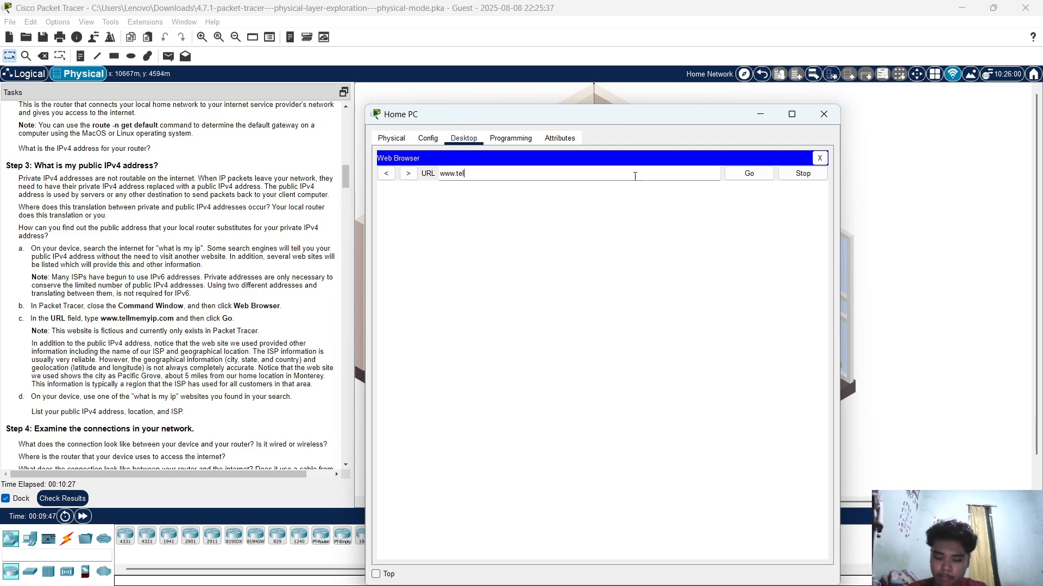
type("lmemyip")
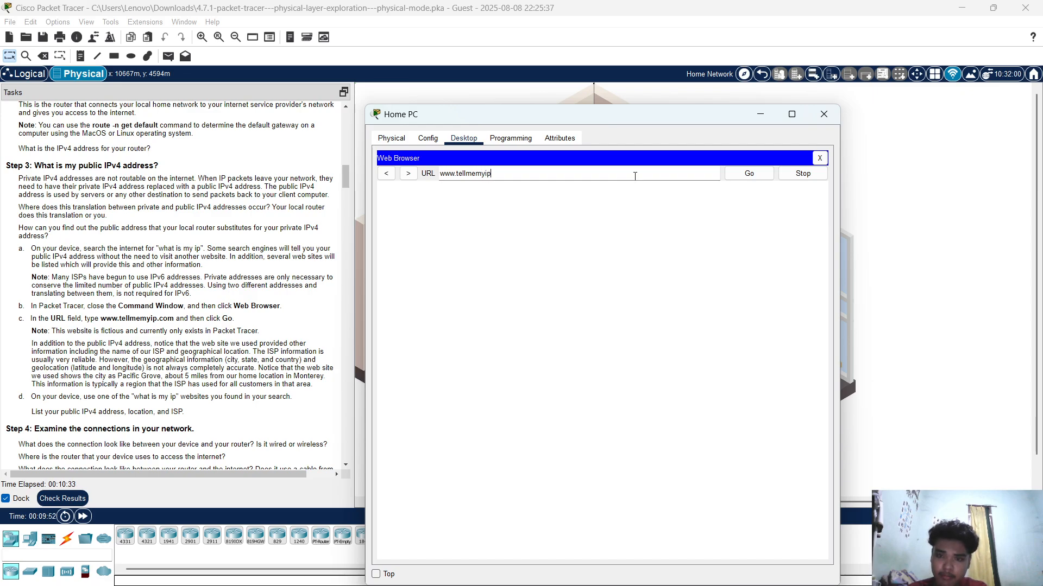
type(".com")
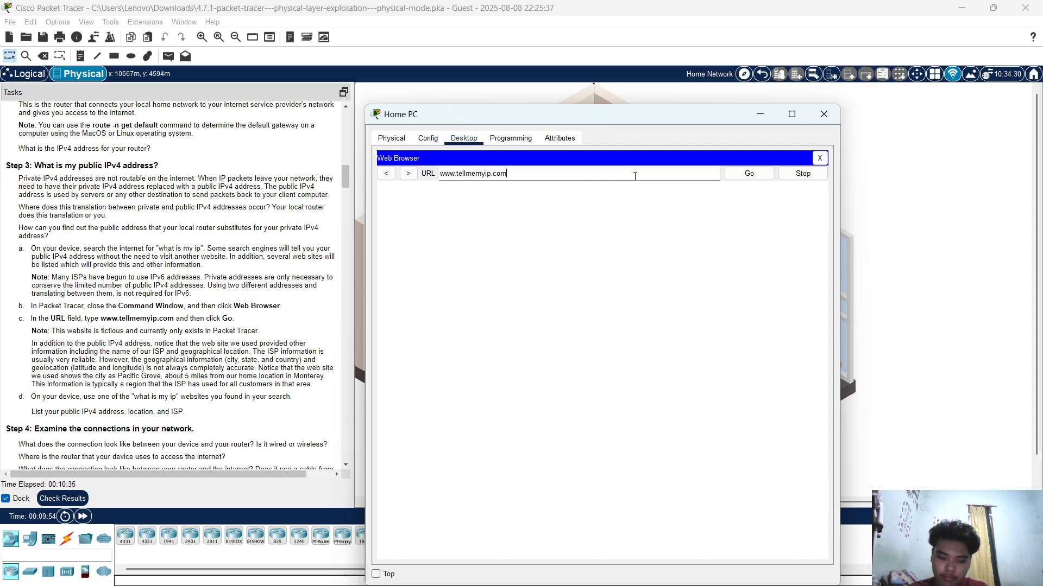
key("Return")
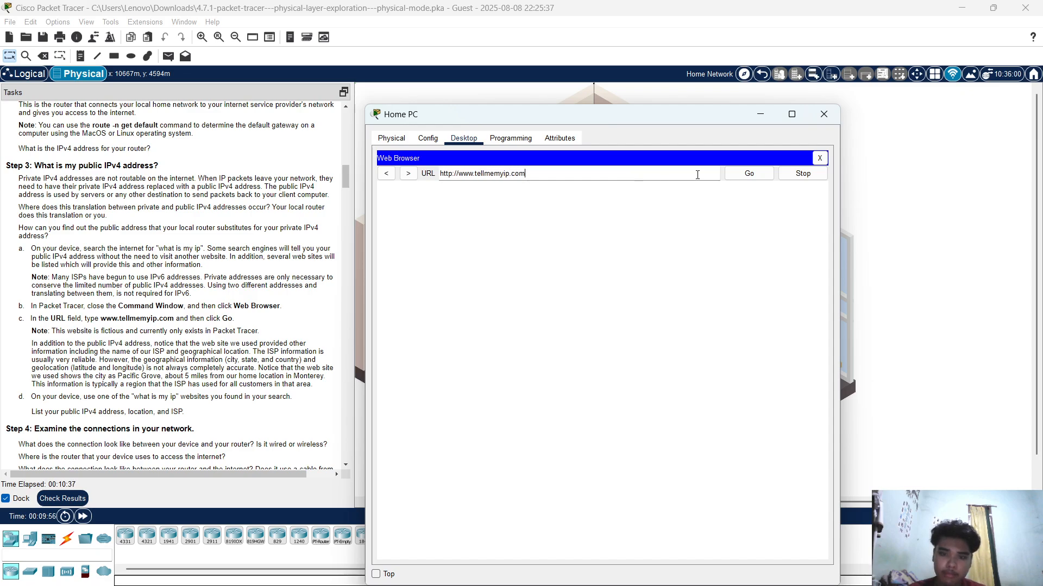
left_click(752, 175)
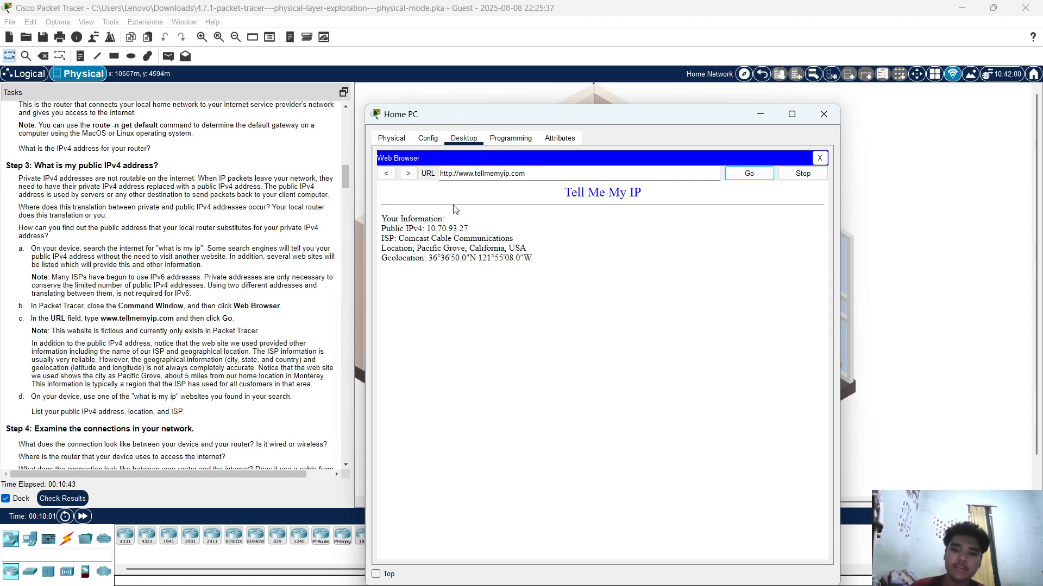
Step: Examine the public IPv4 address, ISP and location on the Tell Me My IP page, and close the Home PC window
left_click_drag(425, 229, 470, 235)
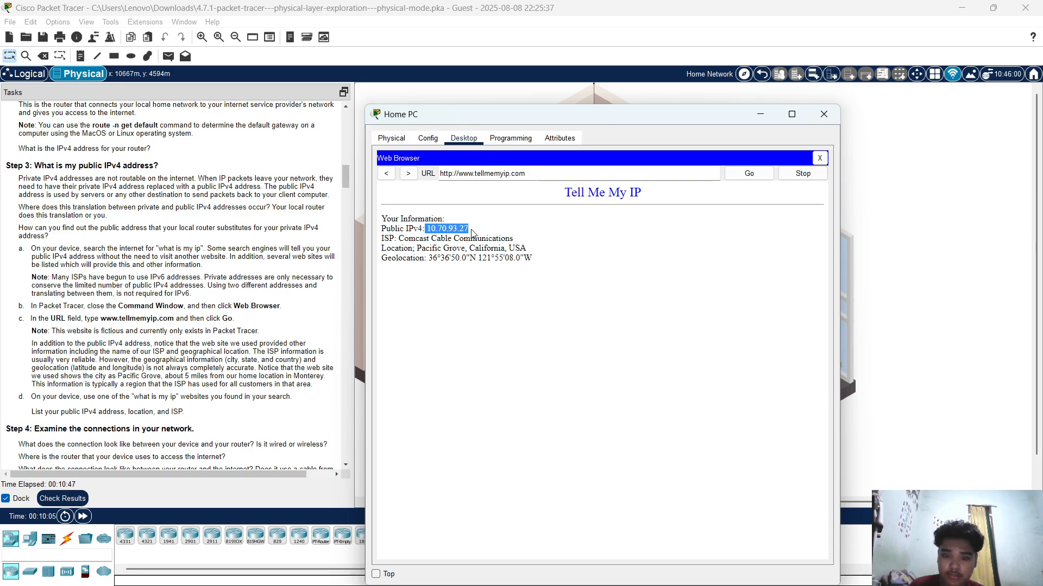
left_click(471, 234)
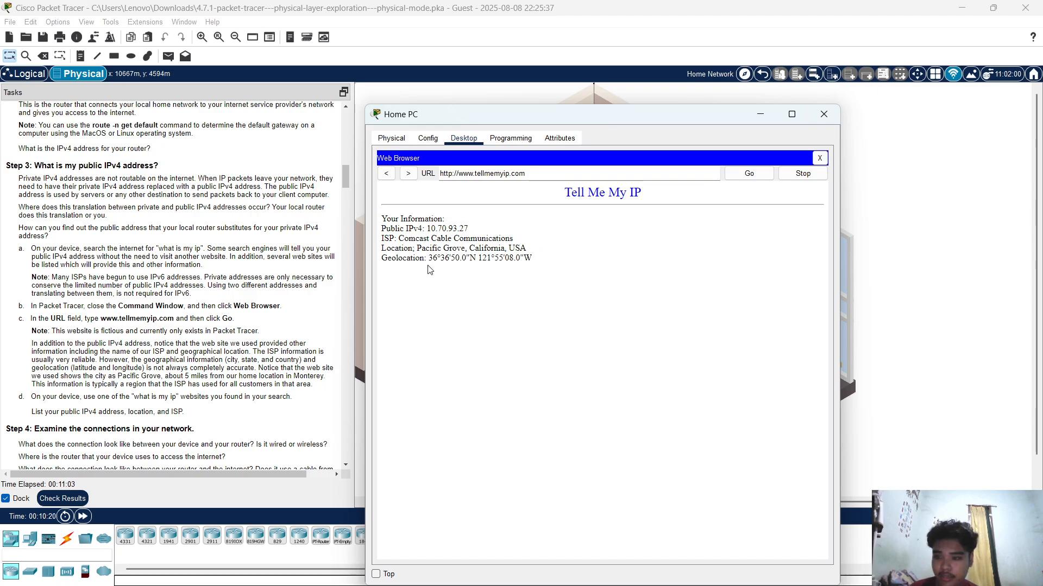
left_click(823, 114)
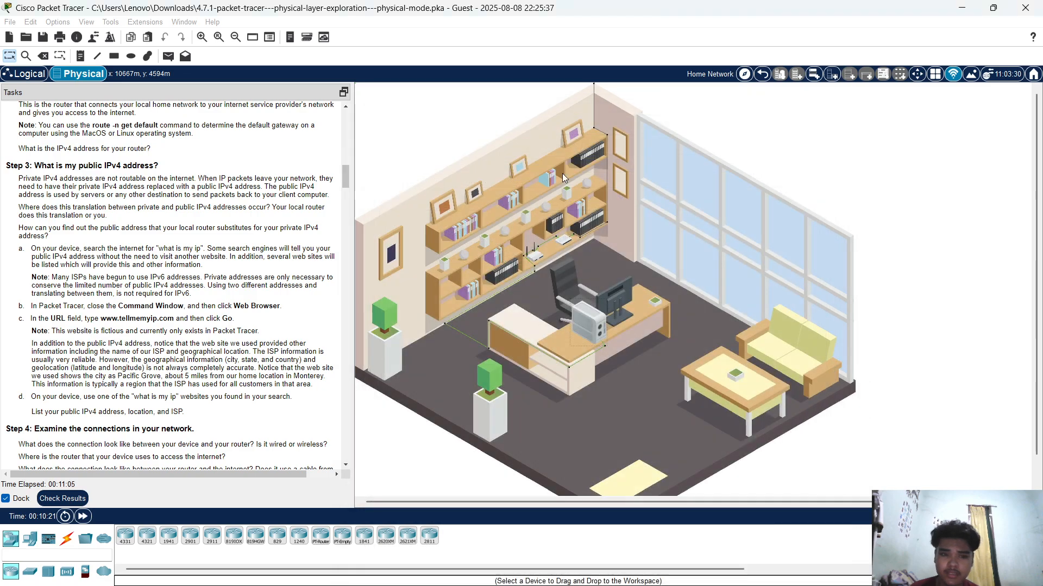
Step: Read the rest of Step 3, the Step 4 connection questions and the Part 2 traceroute instructions for the path from Monterey to Hawaii
scroll(135, 319, "down", 1)
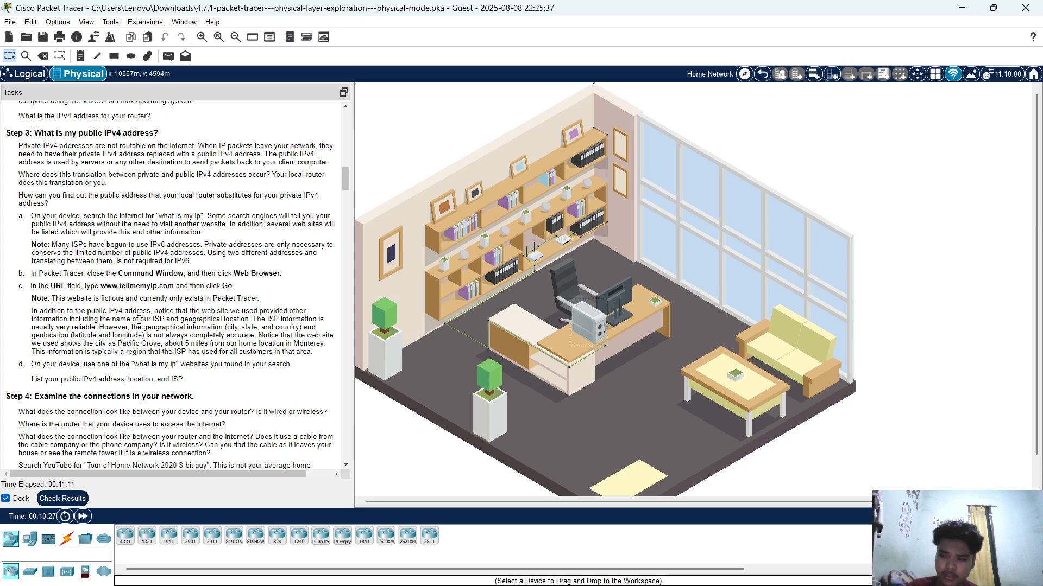
scroll(139, 323, "down", 2)
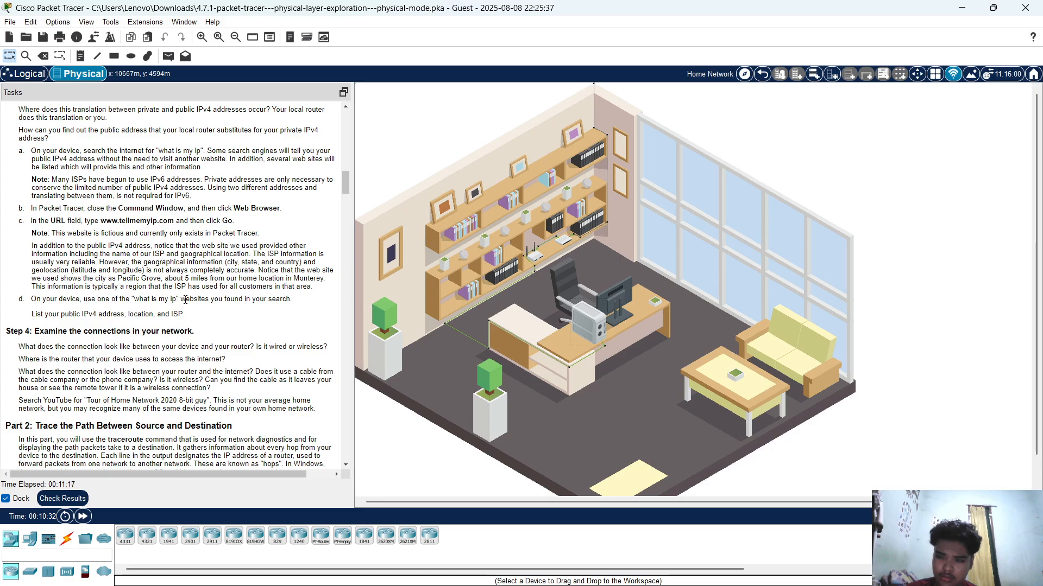
scroll(185, 299, "down", 1)
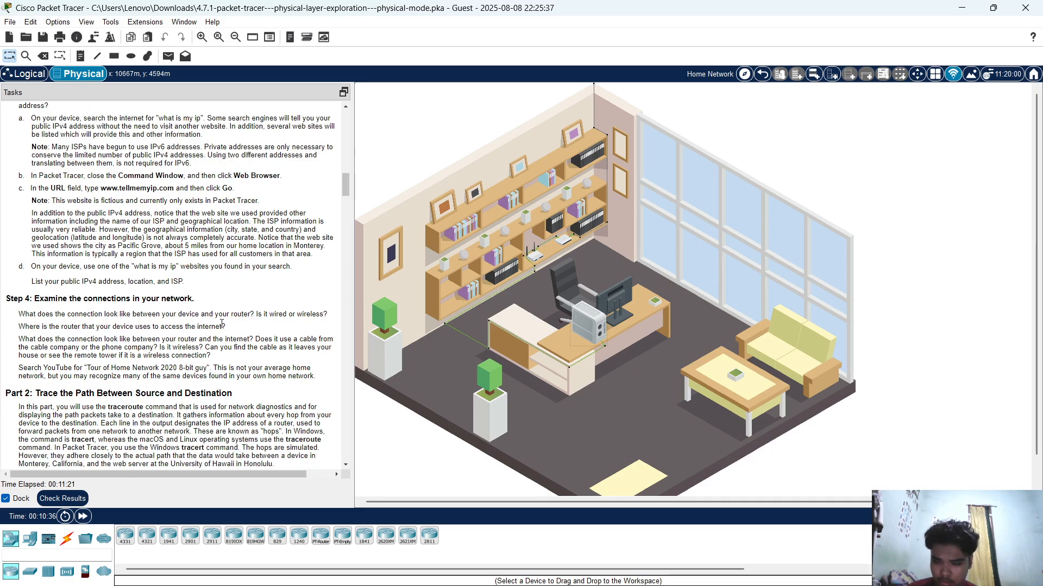
scroll(221, 329, "down", 2)
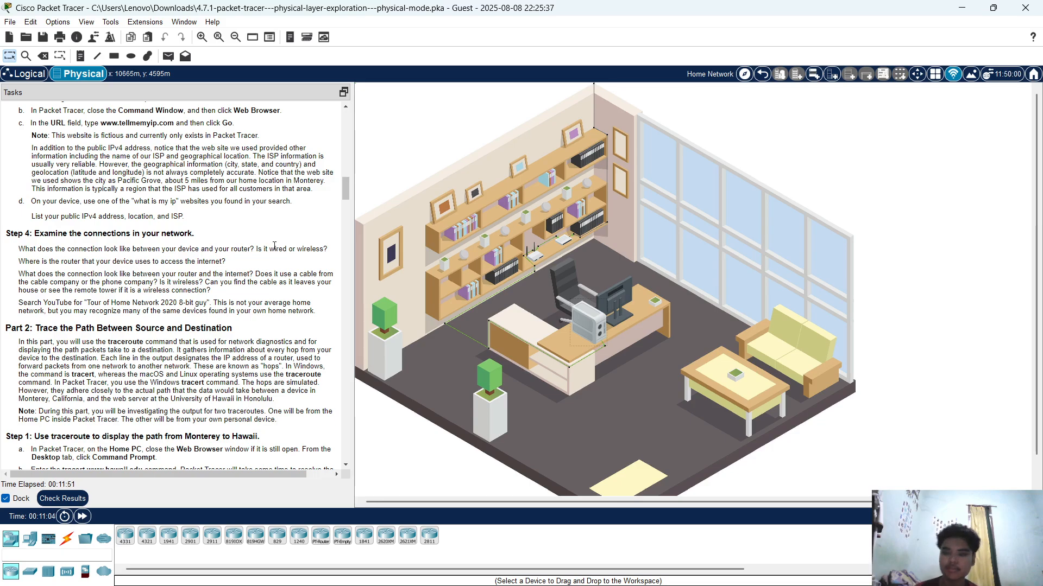
scroll(259, 309, "down", 1)
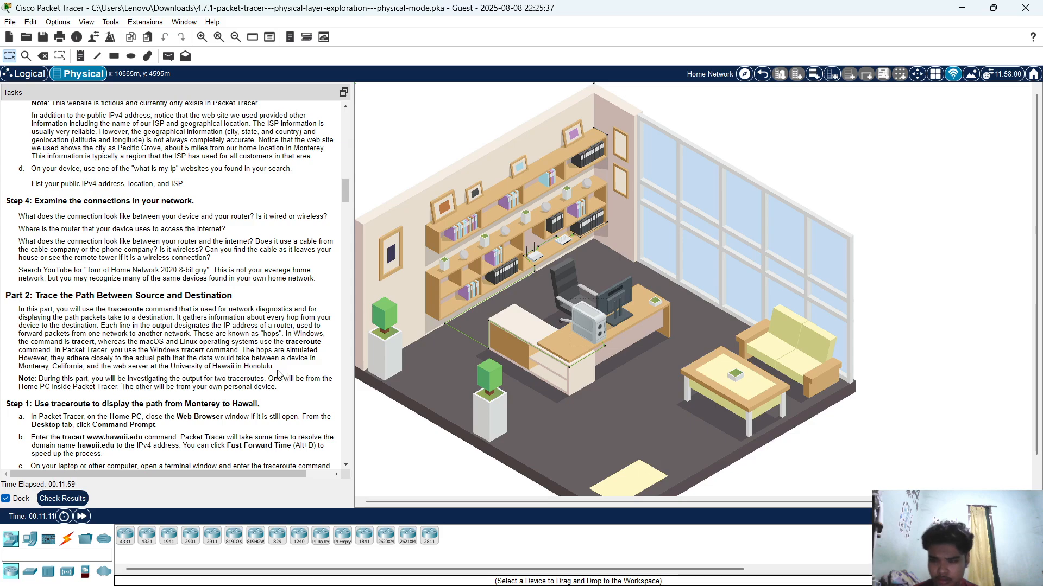
scroll(239, 326, "down", 1)
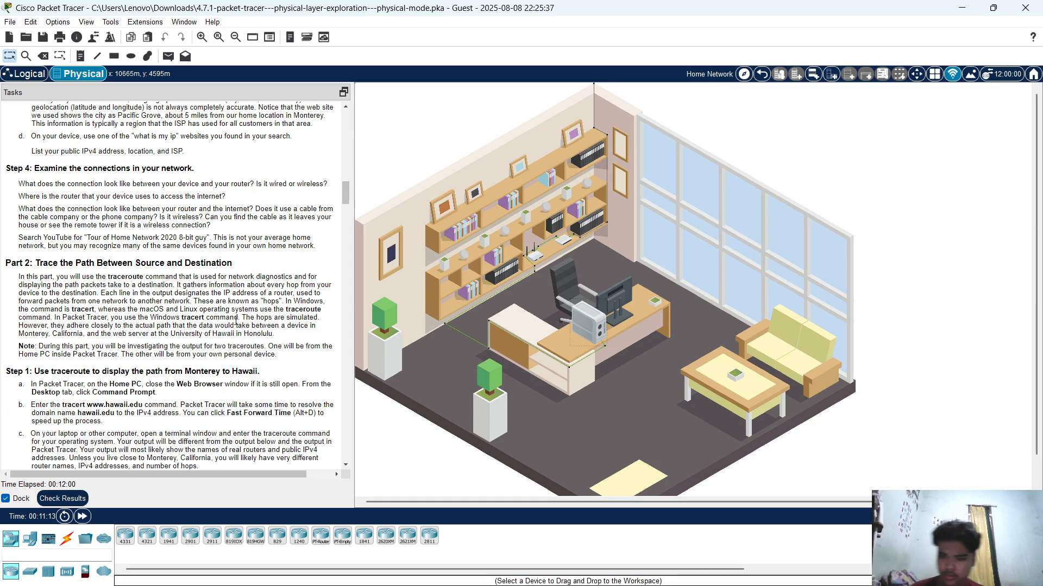
scroll(236, 320, "down", 1)
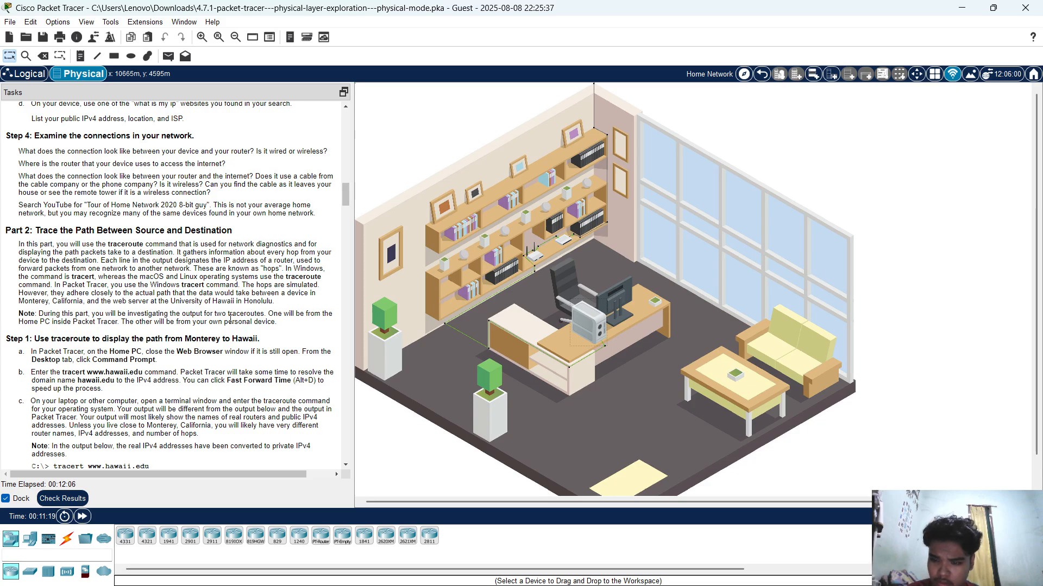
scroll(230, 322, "down", 1)
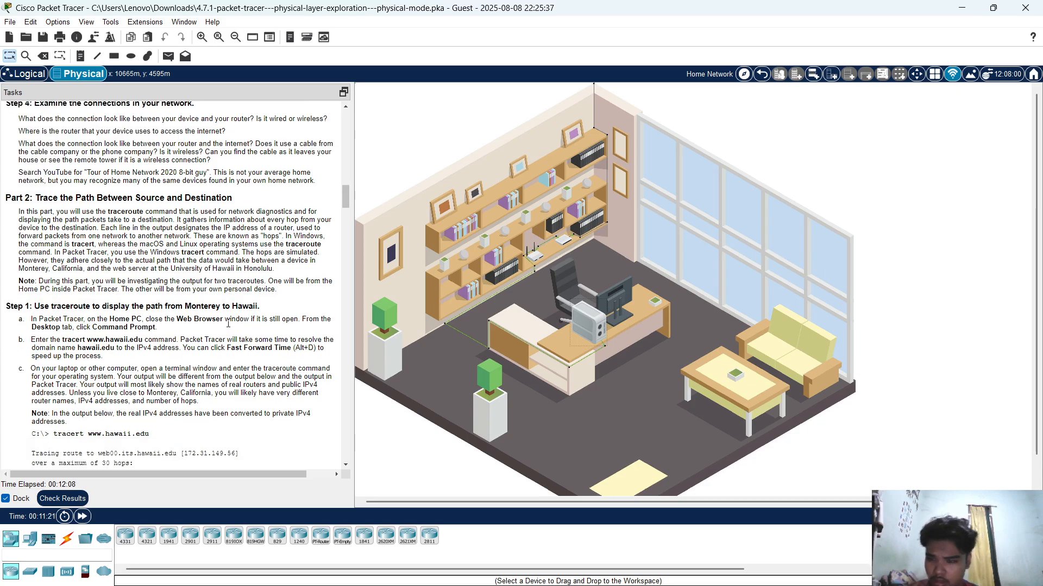
scroll(232, 333, "down", 1)
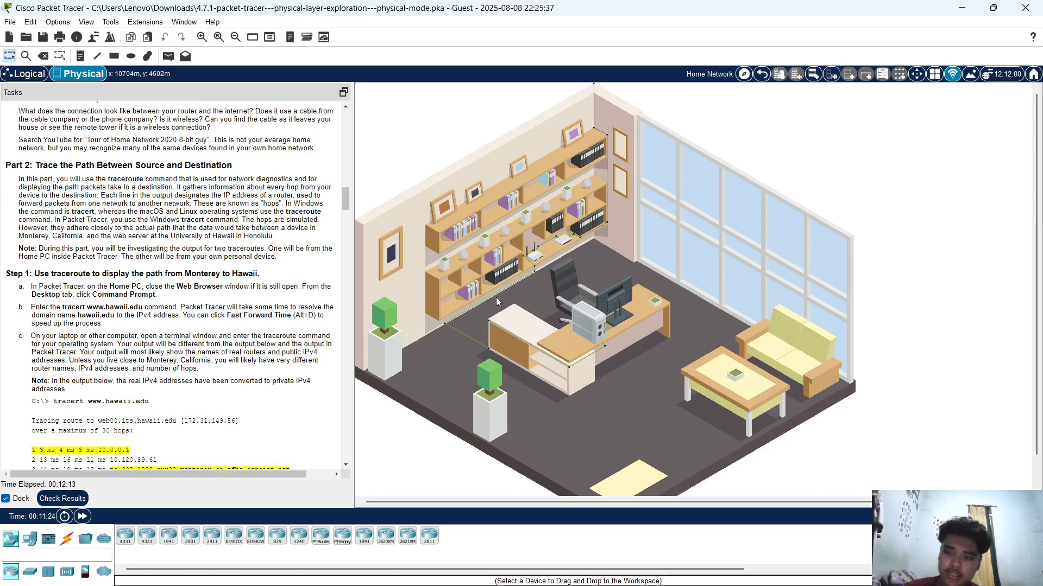
Step: Open the Home PC's Command Prompt and move its window higher on the screen
left_click(580, 326)
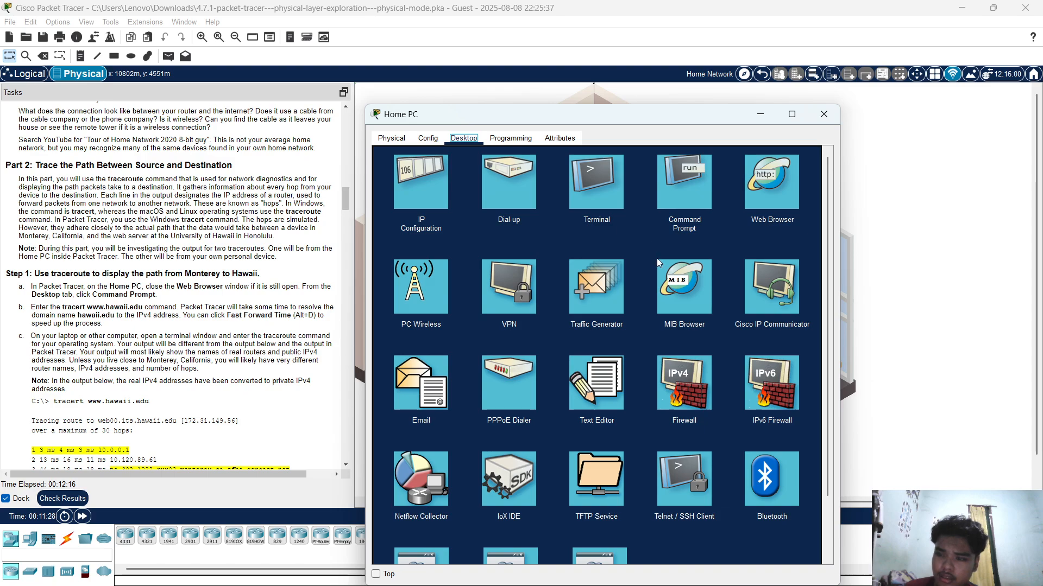
left_click(701, 193)
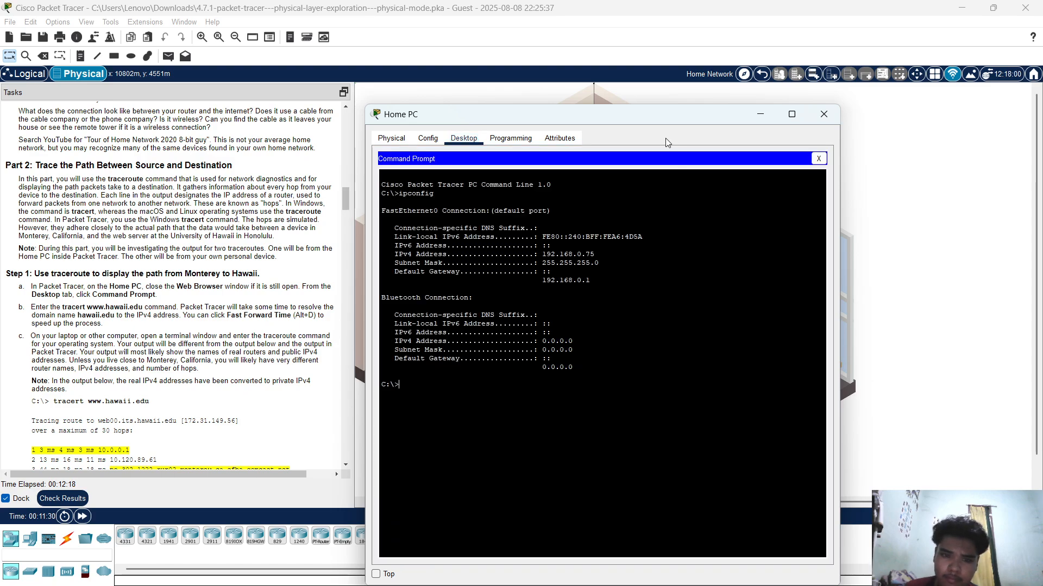
left_click_drag(654, 115, 676, 64)
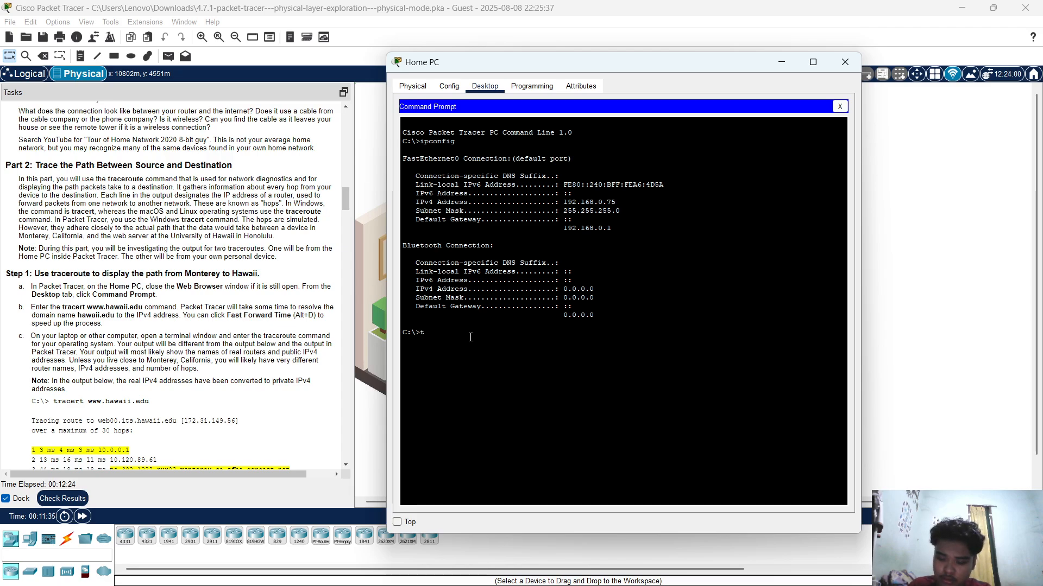
type("rese")
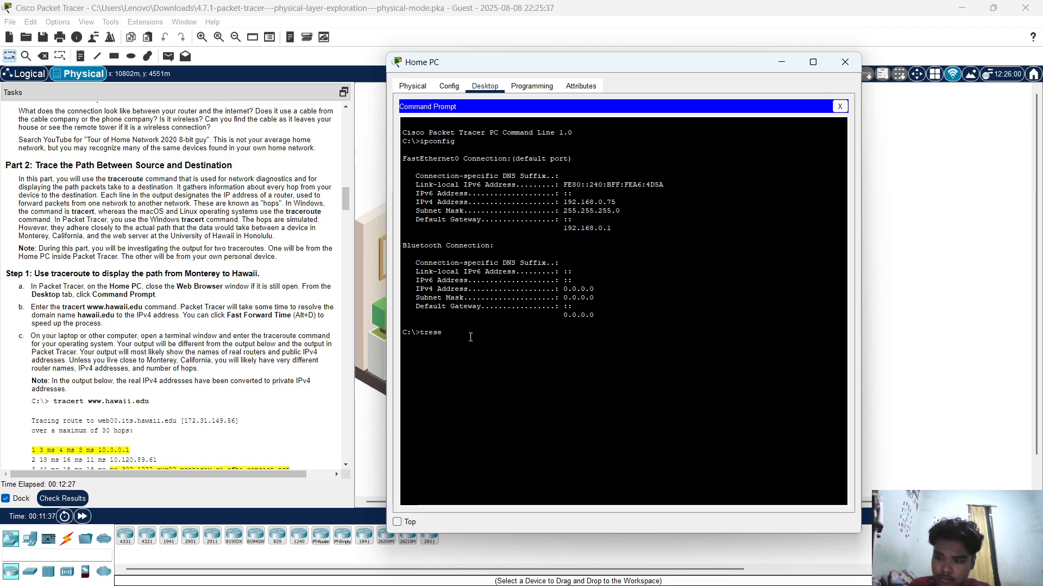
key("BackSpace")
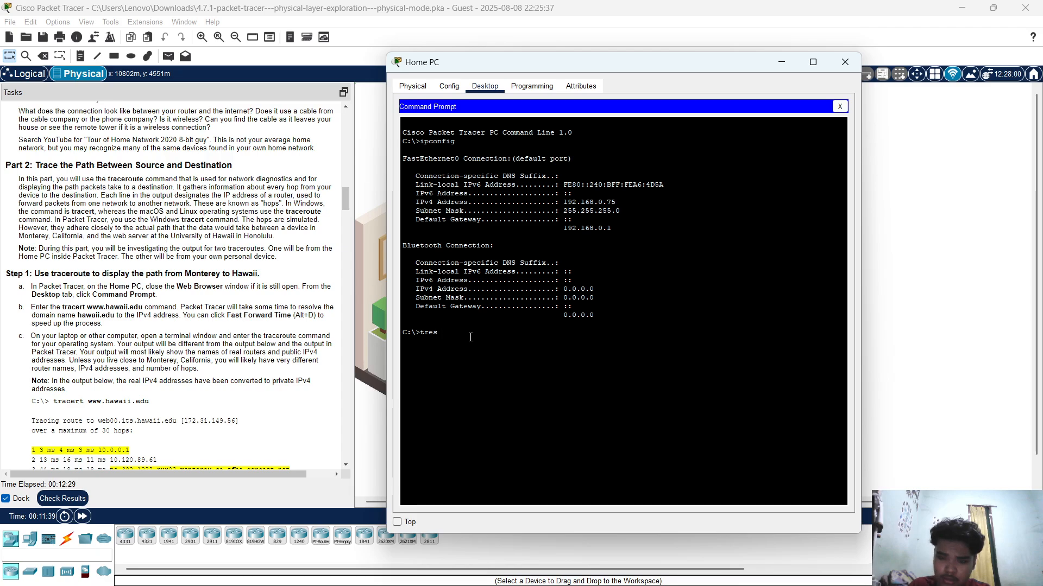
key("BackSpace")
key("BackSpace")
type("a")
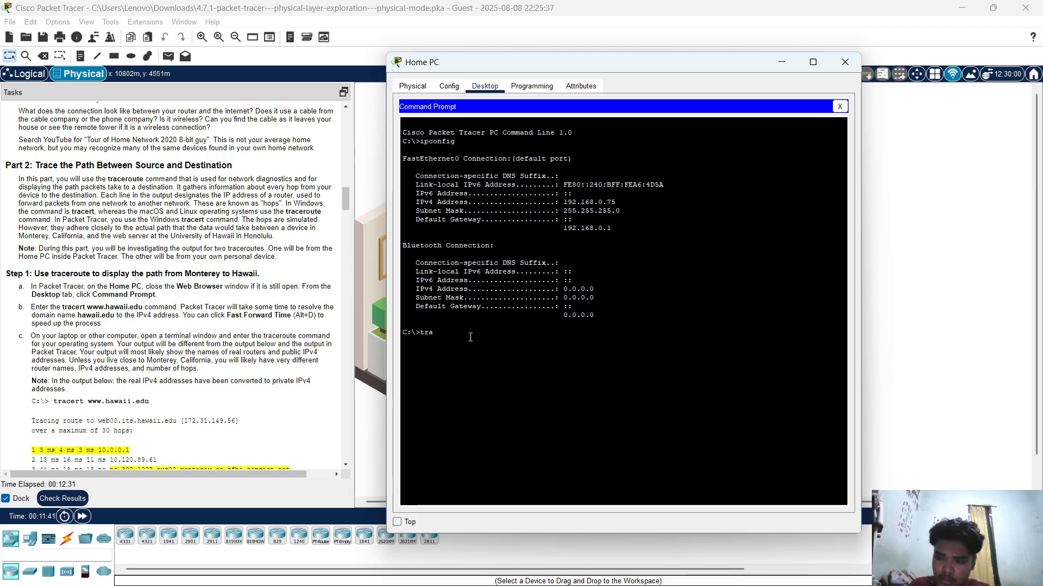
type("cert ww")
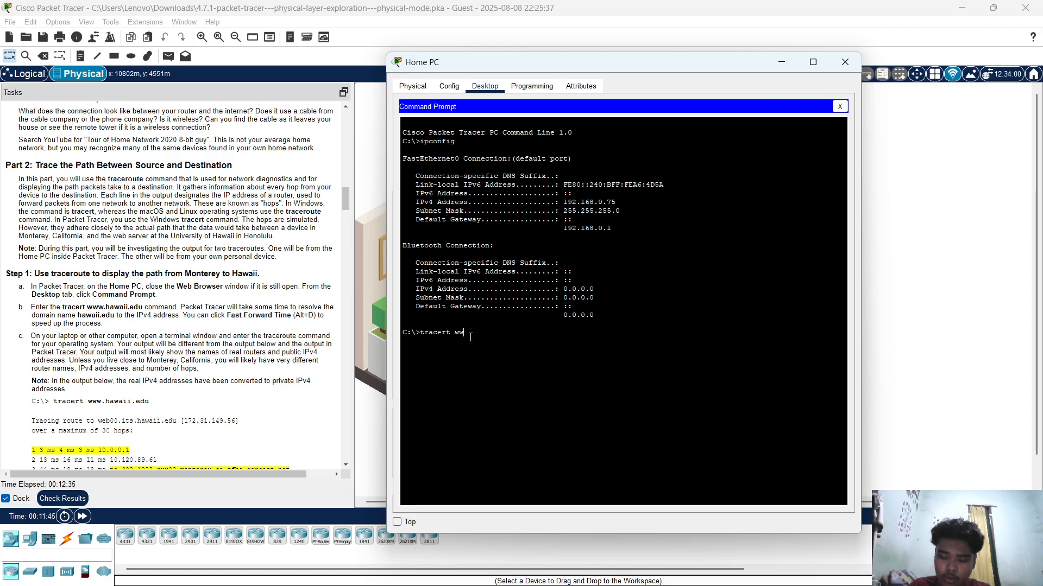
type("w.hawaii")
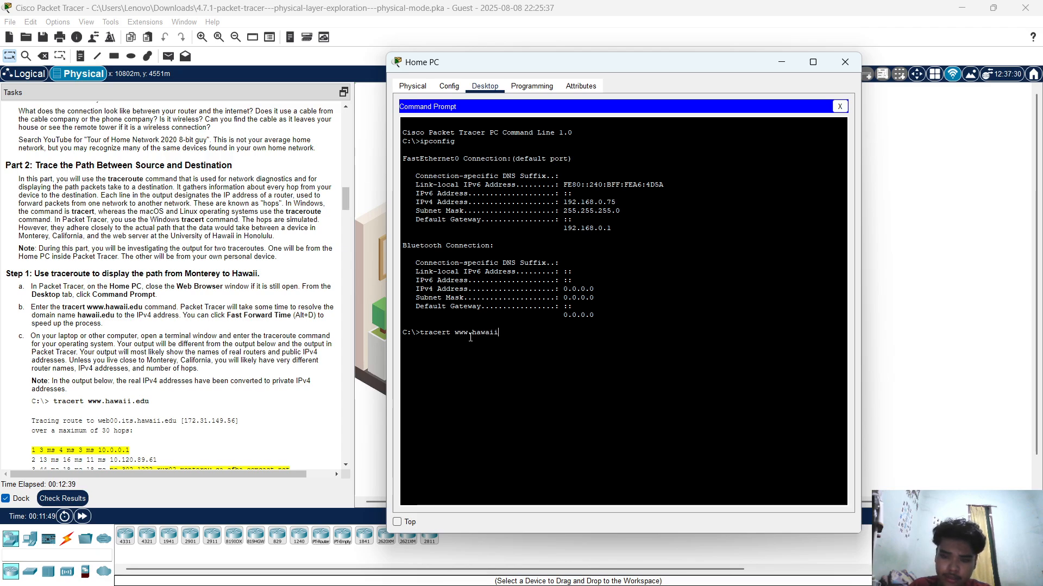
type(".edu")
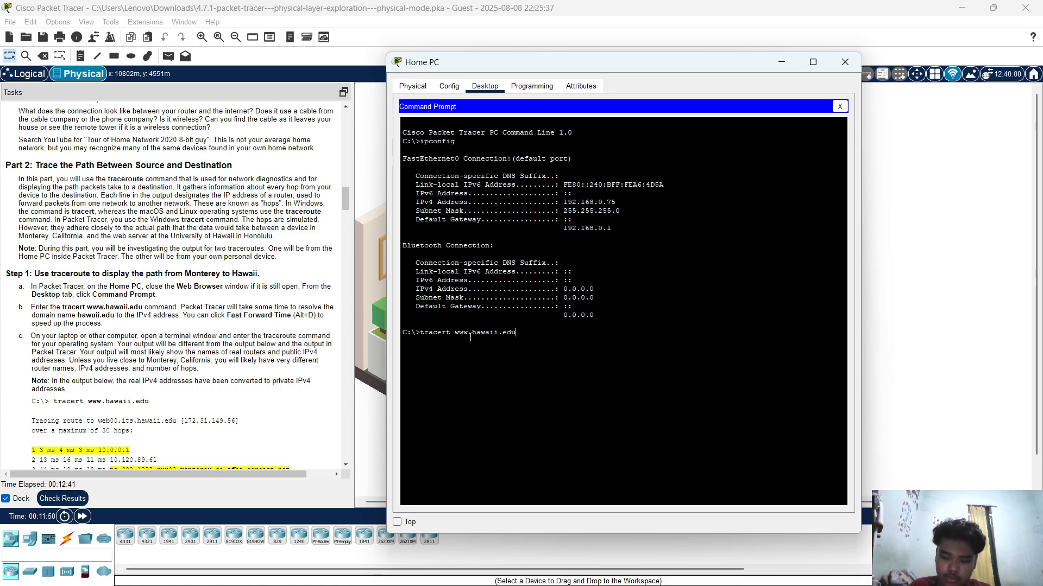
key("Return")
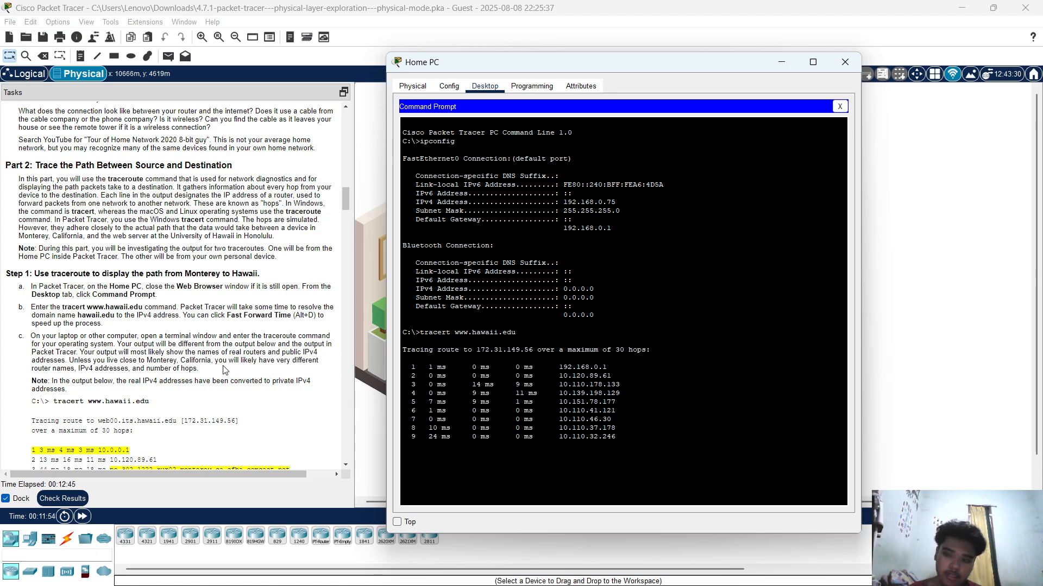
Step: Check the sample traceroute output and instruction d in the tasks, and interrupt the running trace
scroll(207, 371, "down", 3)
scroll(207, 370, "down", 5)
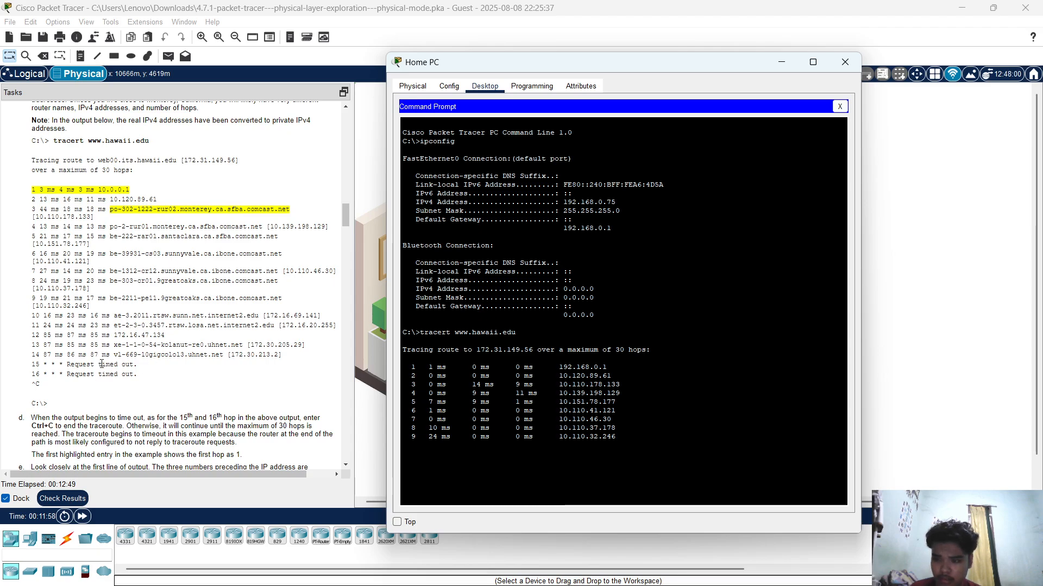
scroll(101, 364, "down", 1)
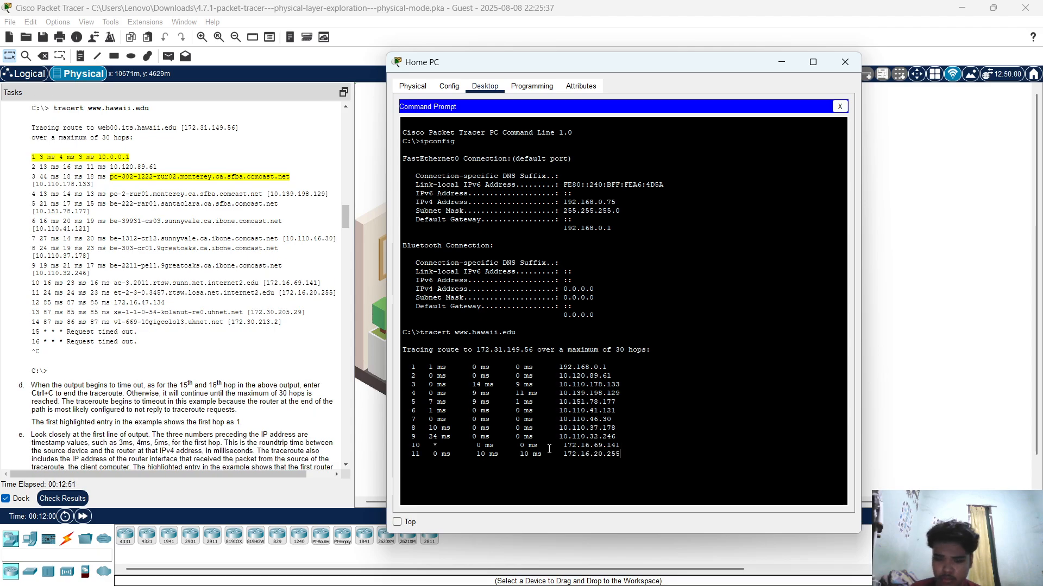
key("ctrl+c")
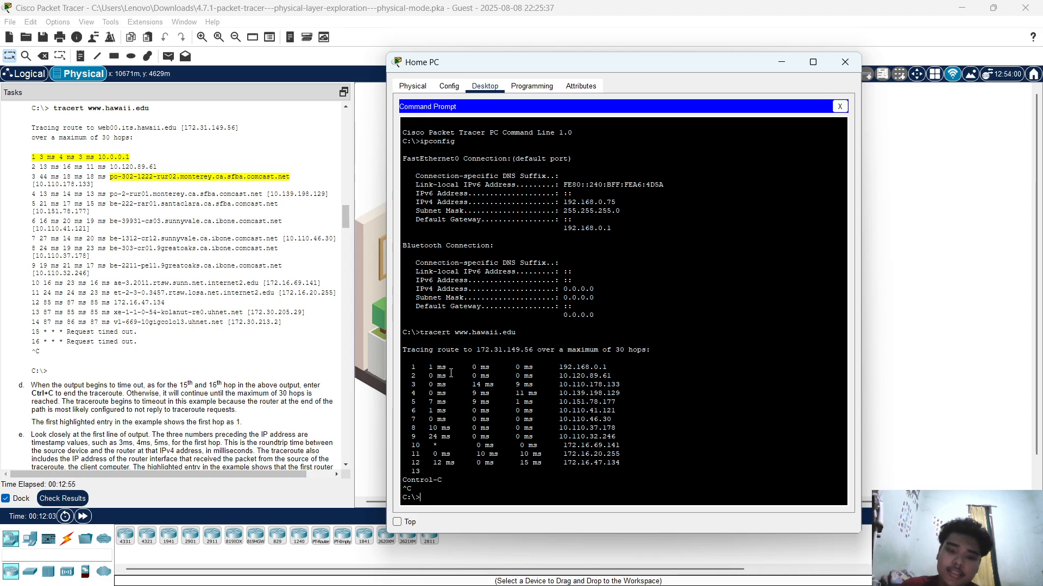
Step: Compare the second hop's IPv4 address in the Home PC's trace with the sample output in the instructions
scroll(190, 266, "up", 2)
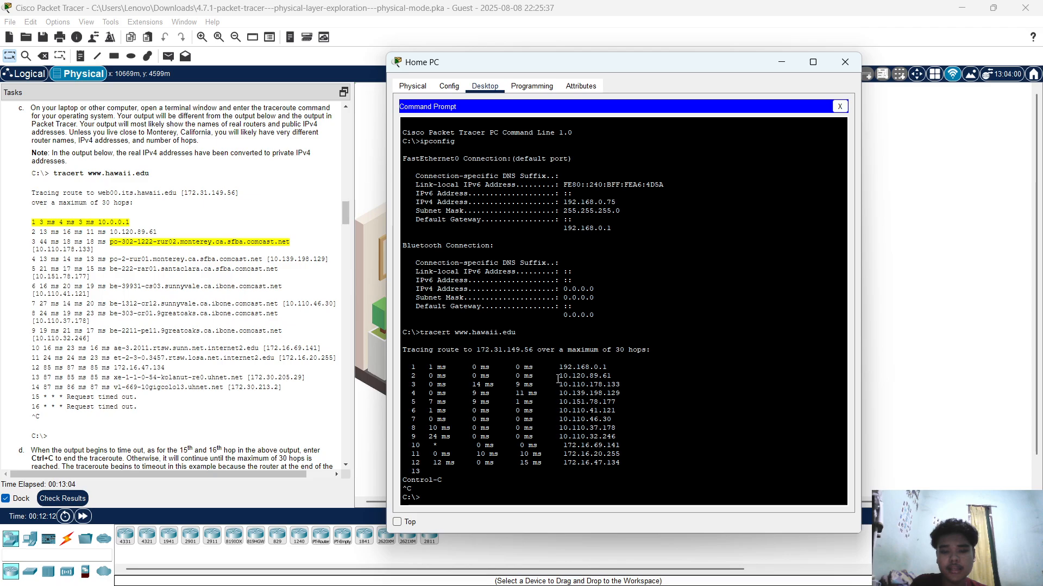
left_click_drag(555, 376, 614, 380)
left_click(614, 380)
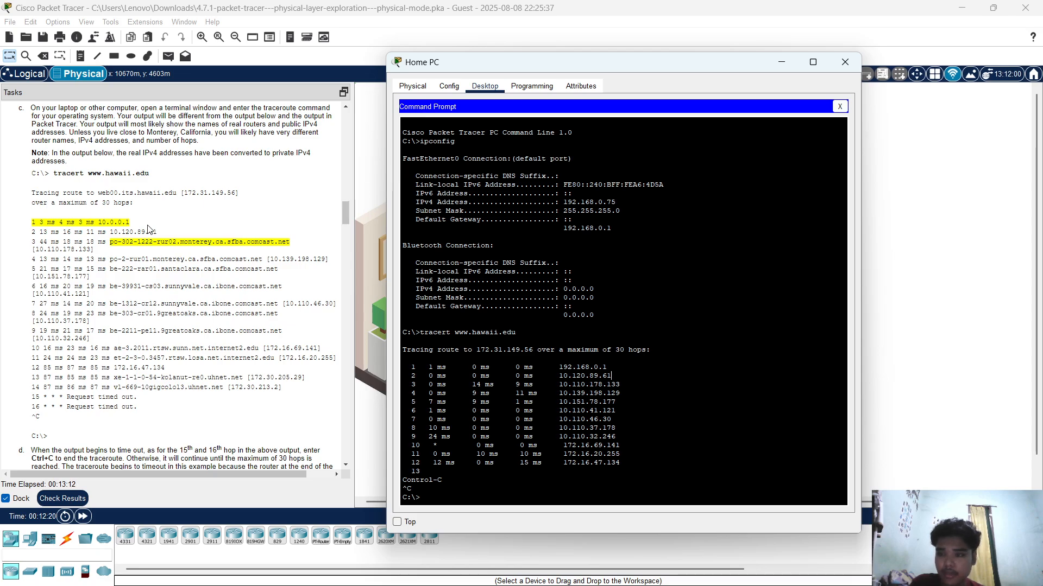
scroll(149, 229, "up", 1)
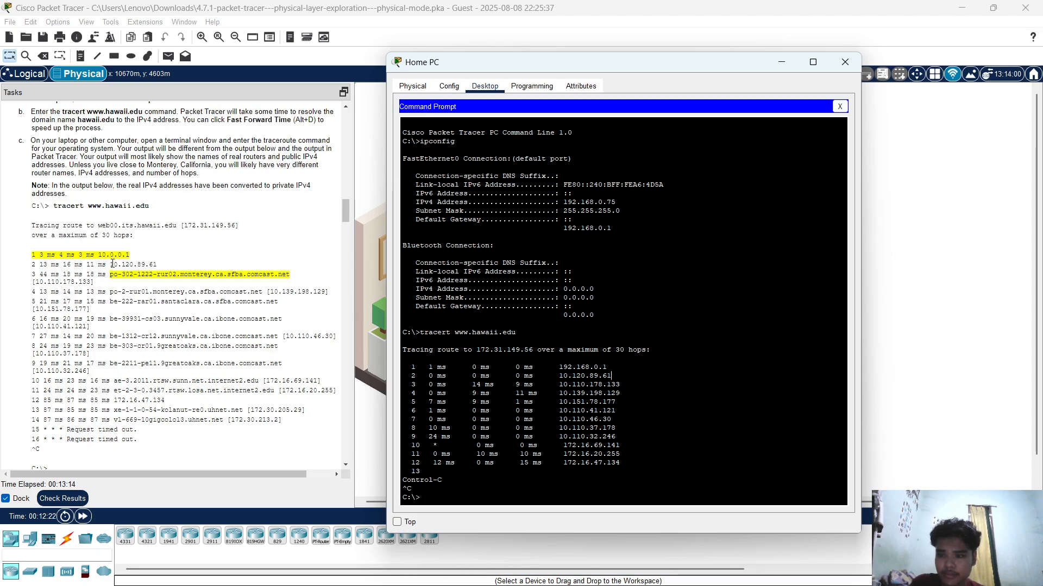
left_click_drag(110, 264, 152, 271)
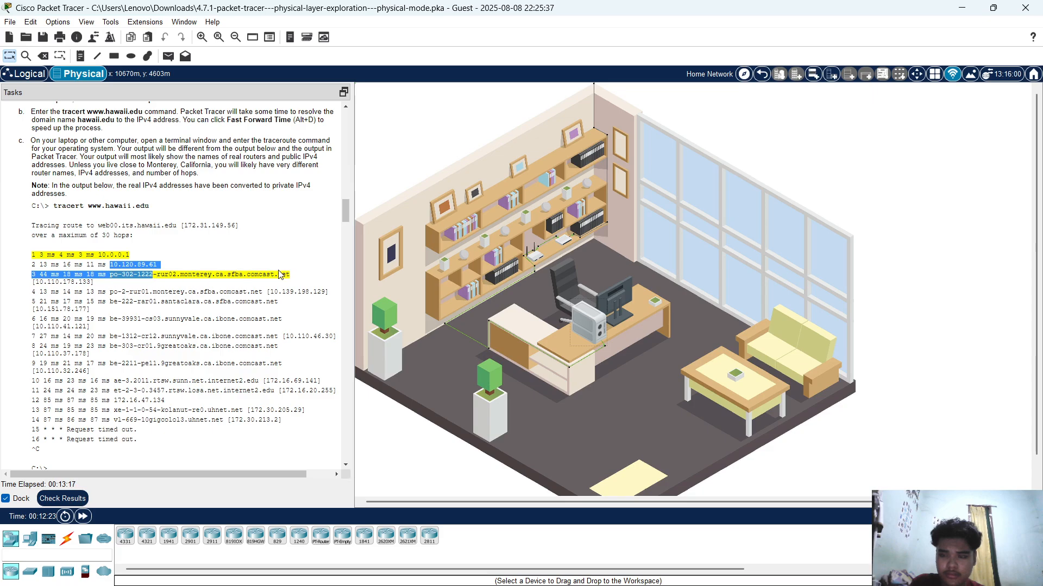
left_click(256, 257)
key("alt+Tab")
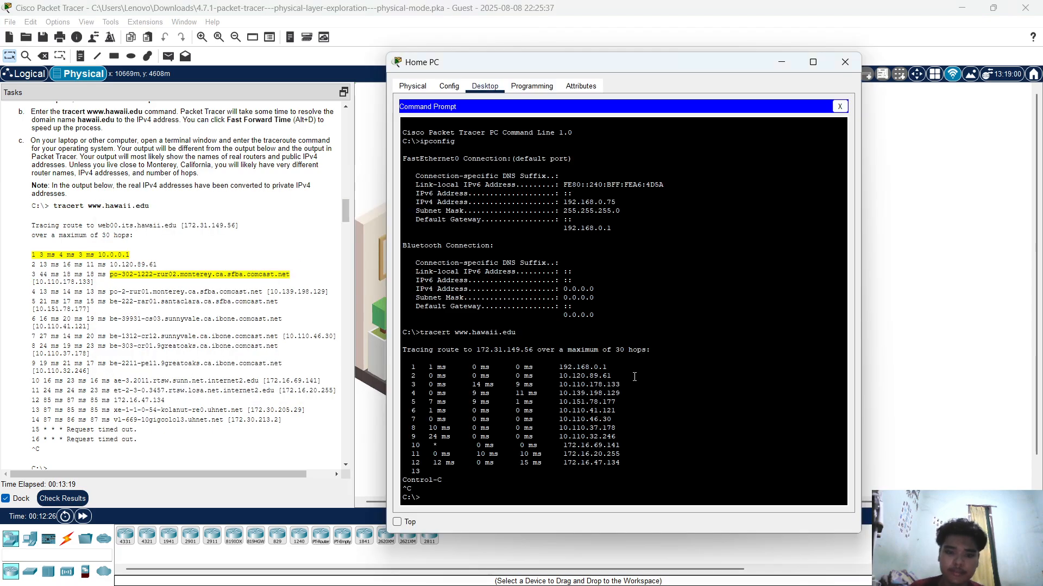
left_click_drag(617, 377, 567, 377)
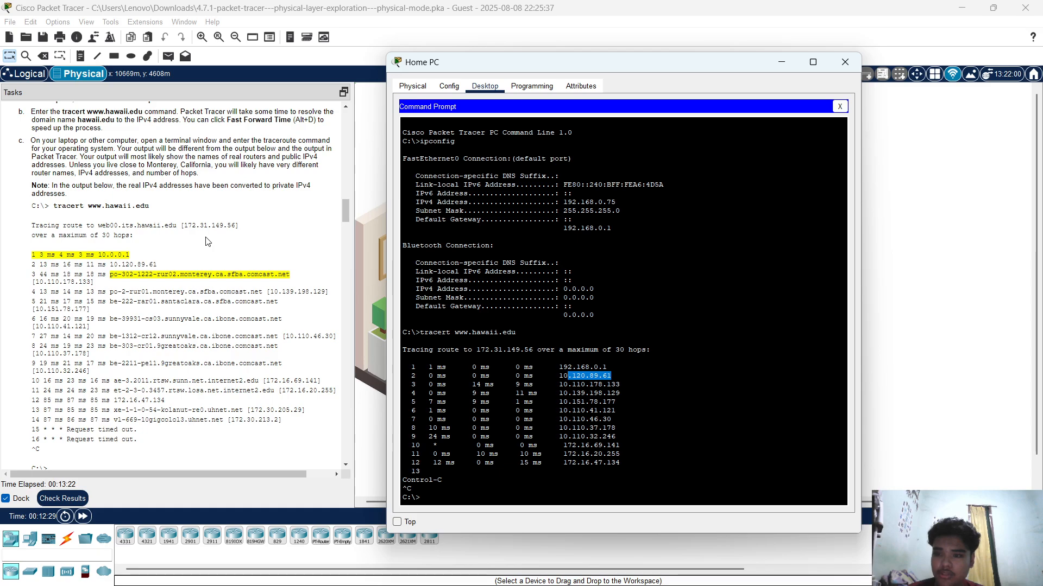
Step: Read the remaining Step 1 notes on timeouts and hop timestamps, and Step 2's explanation of the ISP's POP and local loop connection types
scroll(208, 242, "up", 1)
scroll(208, 242, "down", 3)
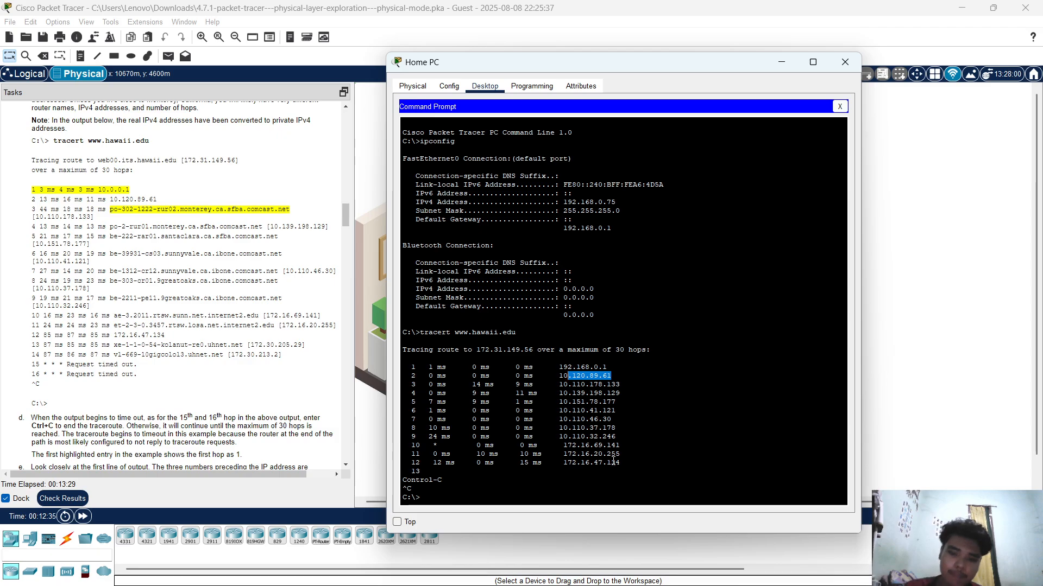
scroll(229, 348, "down", 3)
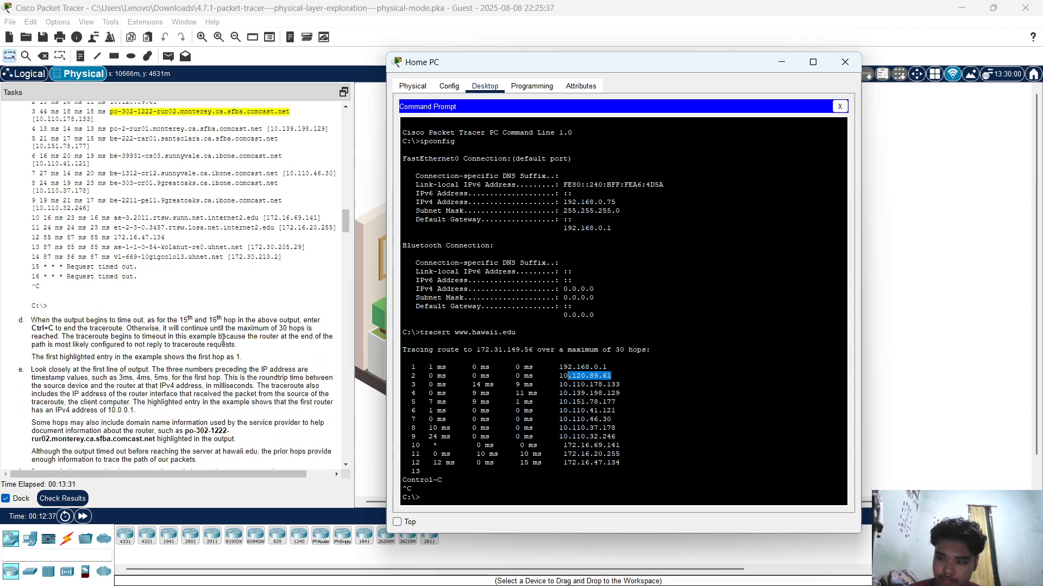
scroll(223, 338, "down", 1)
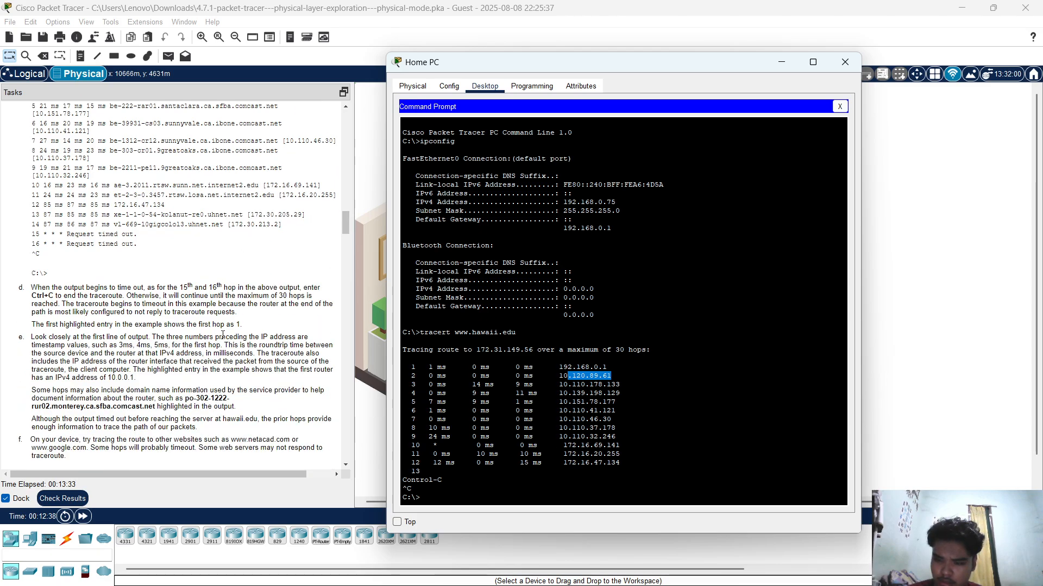
scroll(223, 335, "down", 2)
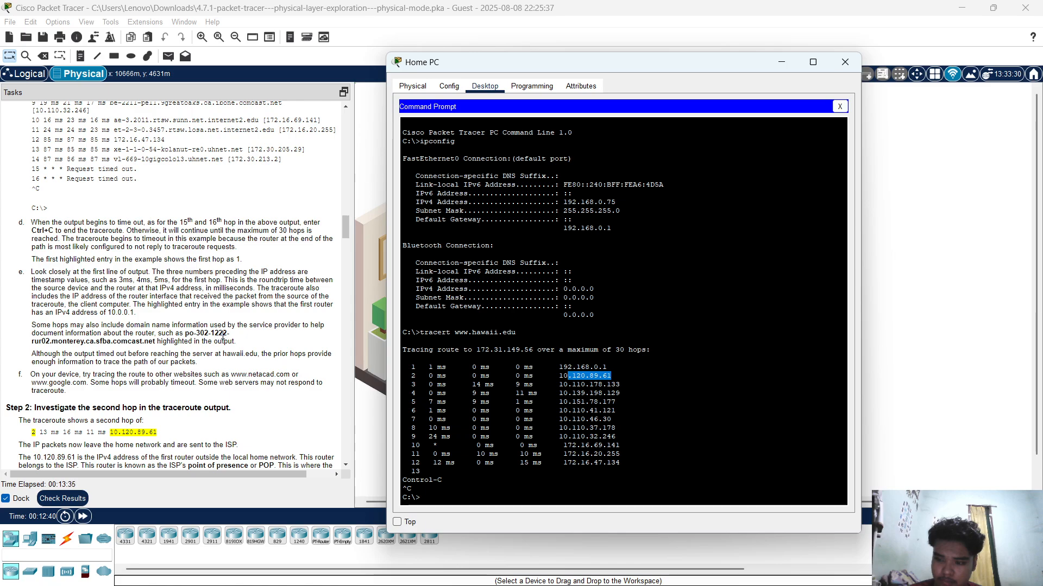
scroll(222, 335, "down", 3)
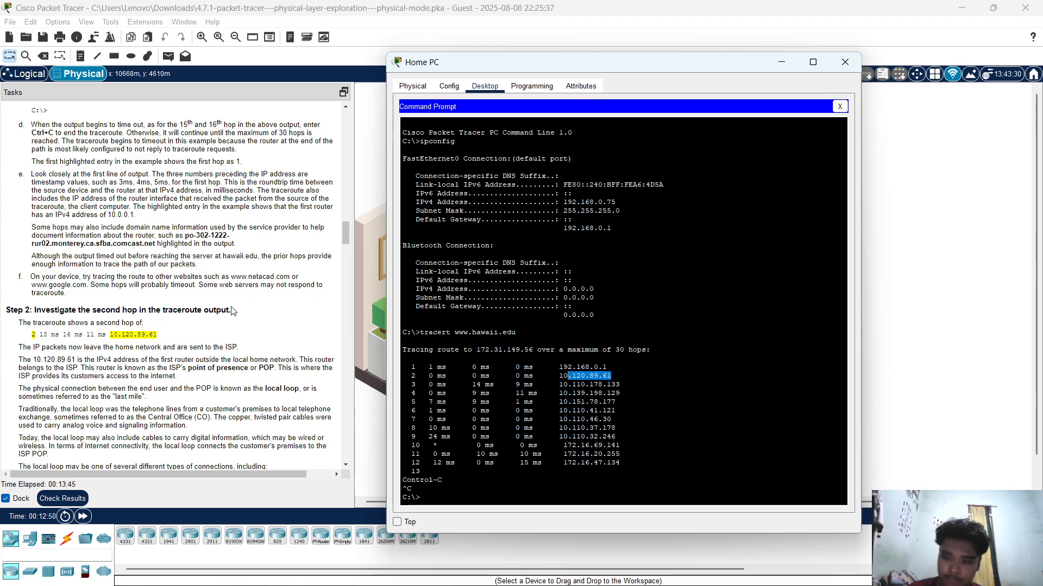
scroll(211, 307, "down", 1)
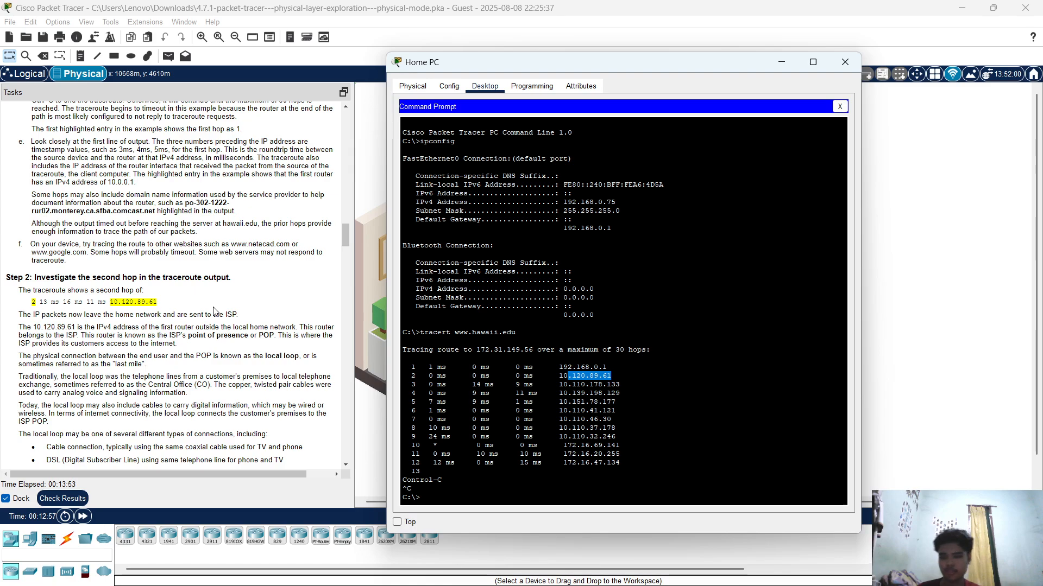
scroll(236, 346, "down", 3)
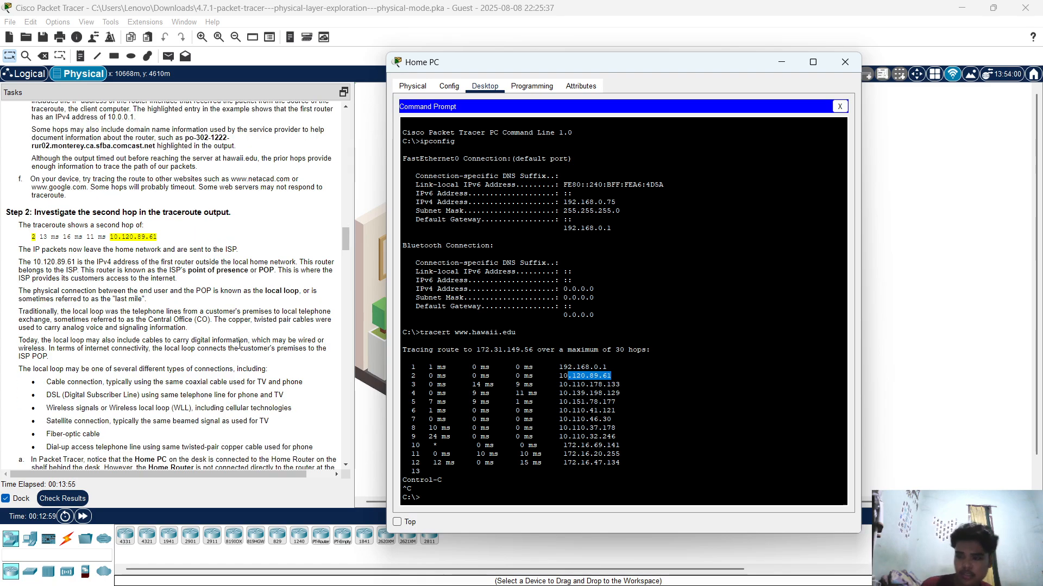
scroll(224, 369, "down", 1)
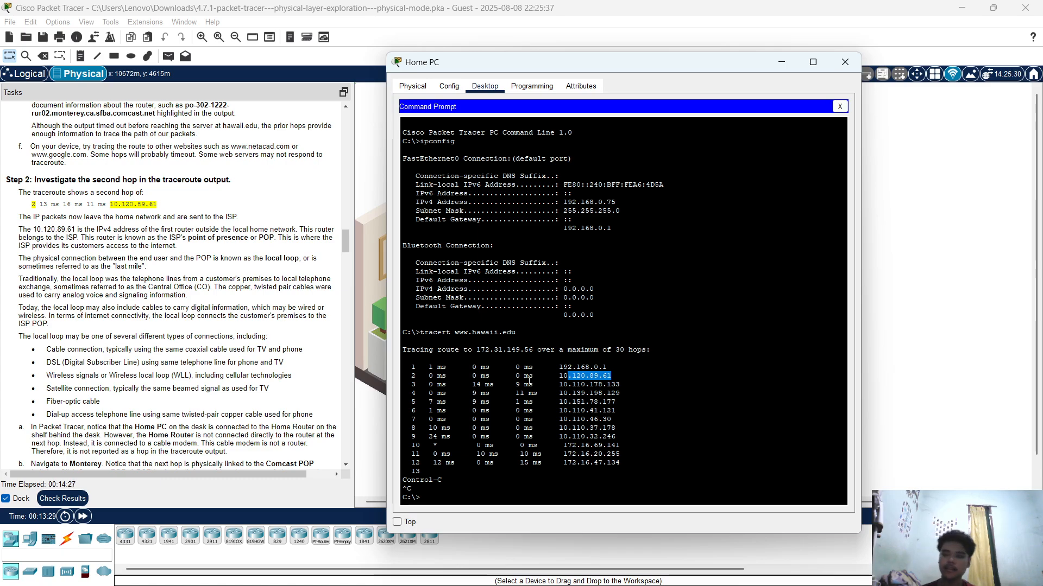
Step: Read Step 2's tasks on Monterey and the Comcast POP, and Steps 3 and 4 on ISP POP location and geolocation accuracy
scroll(194, 396, "down", 3)
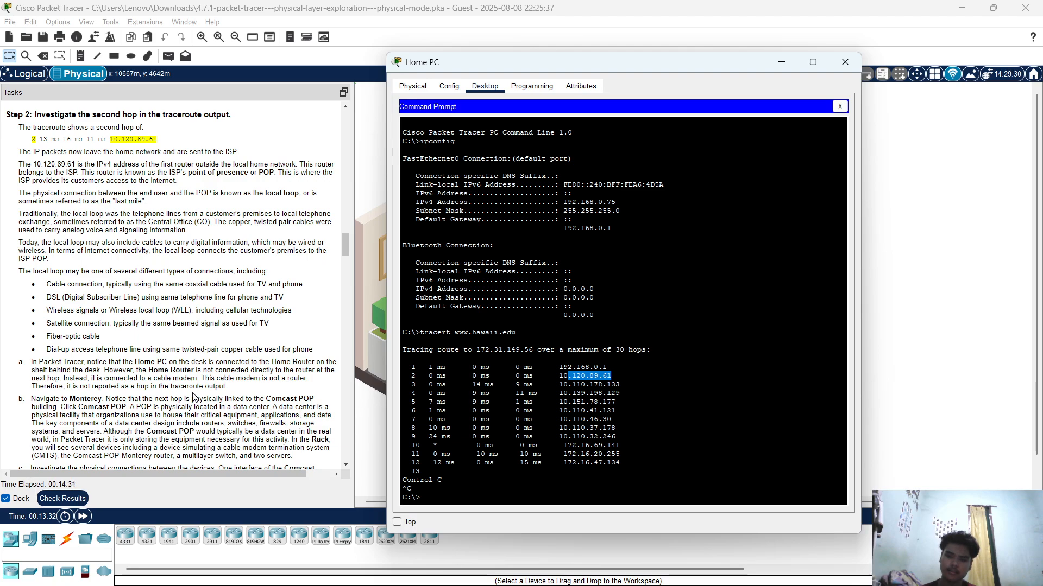
scroll(194, 397, "down", 3)
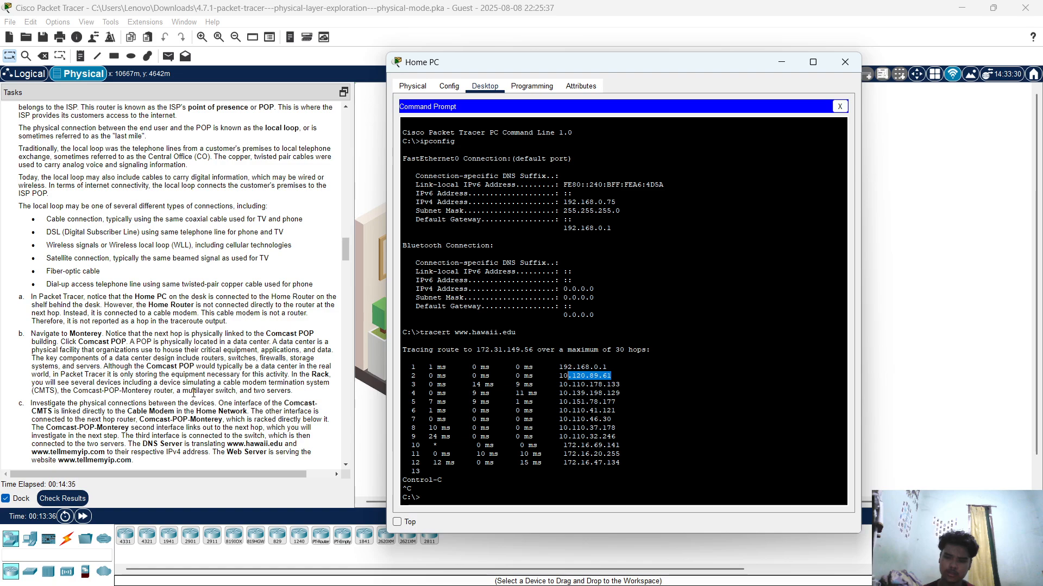
scroll(195, 396, "down", 3)
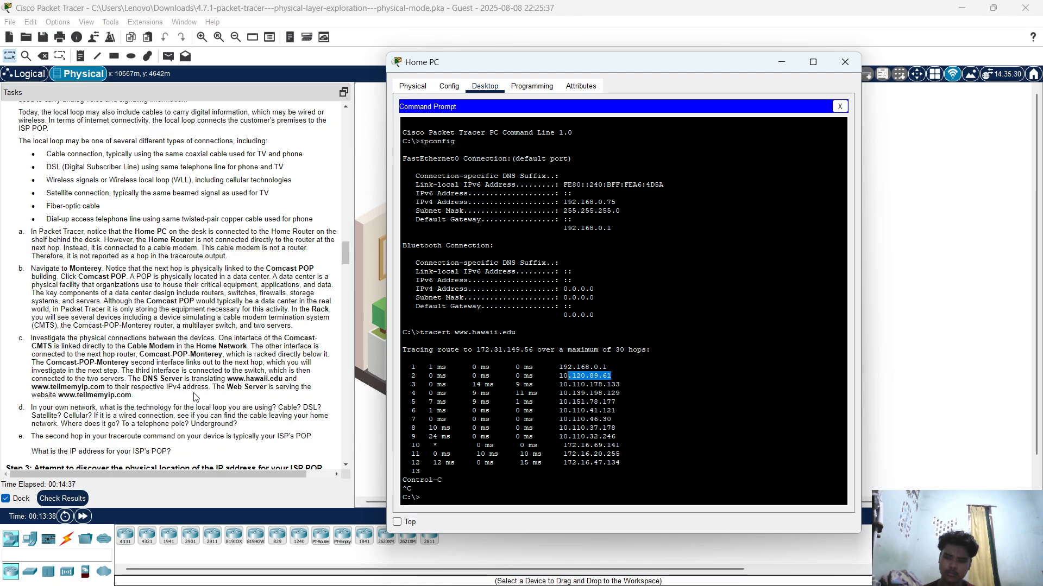
scroll(195, 397, "down", 10)
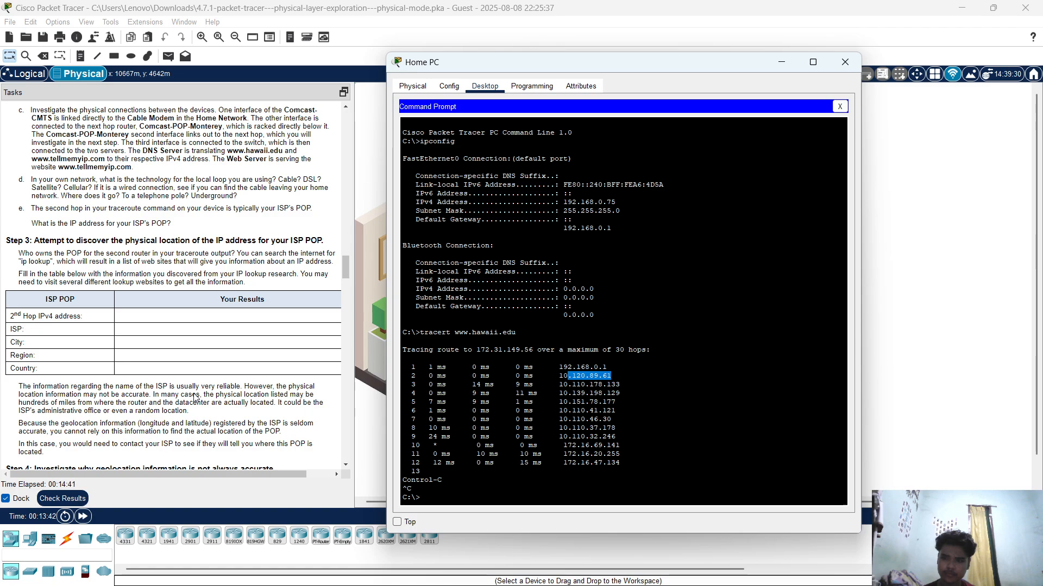
scroll(195, 397, "up", 2)
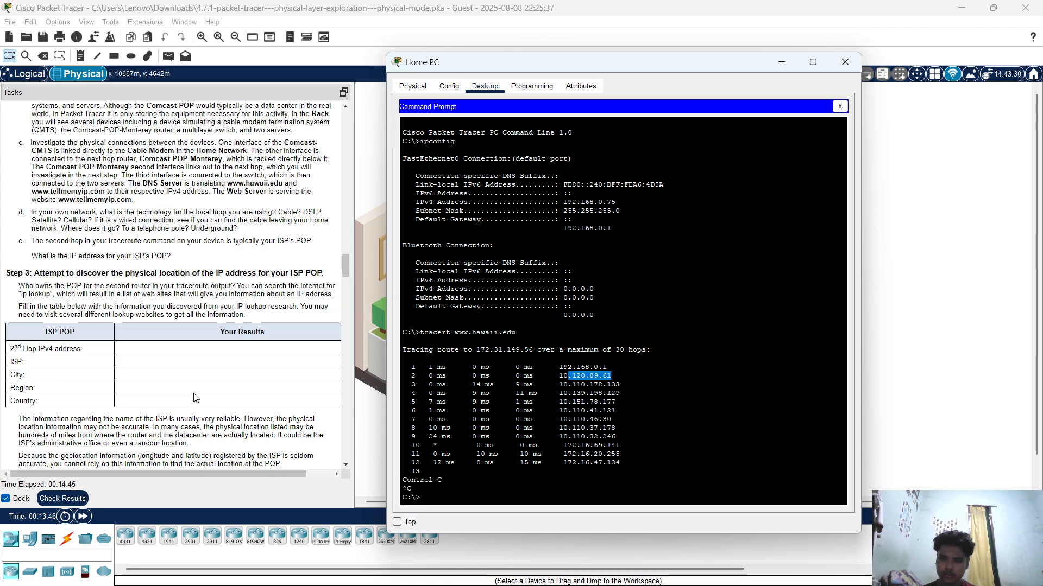
scroll(197, 398, "up", 3)
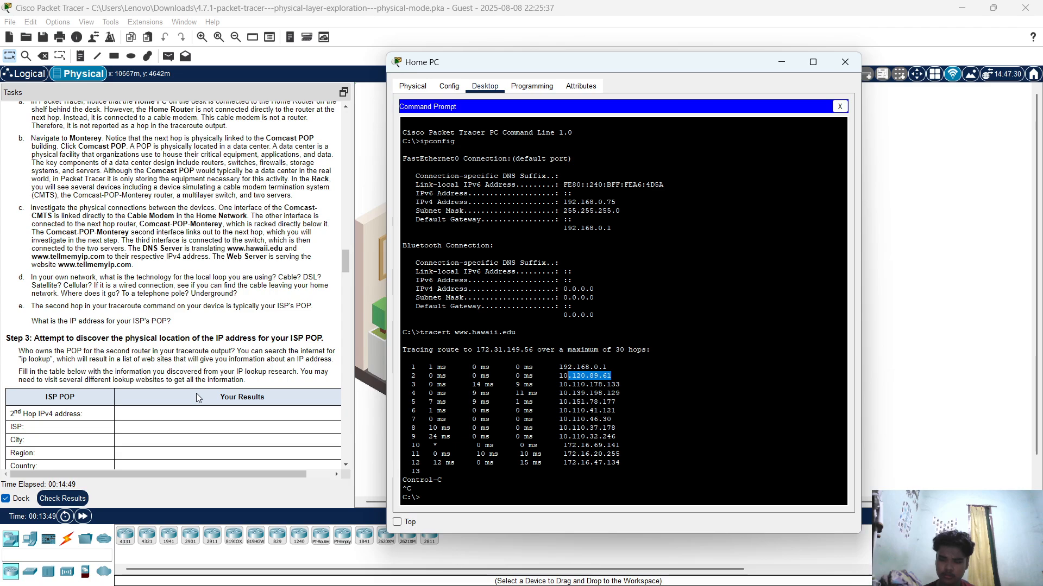
scroll(197, 396, "down", 7)
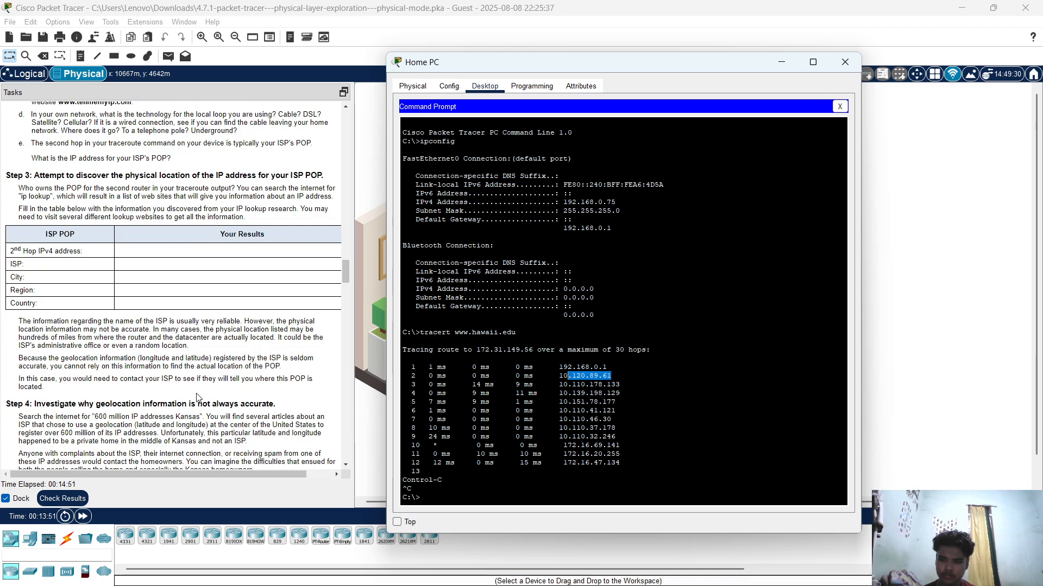
scroll(196, 398, "down", 4)
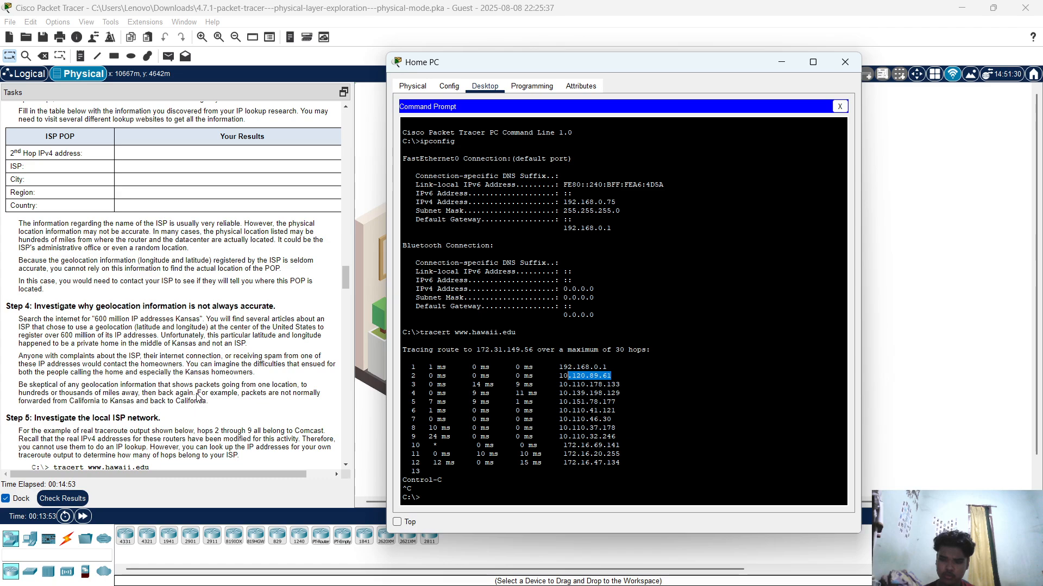
Step: Read Step 5 on the local ISP network and mark the Comcast hops 2 through 9 in the sample traceroute output
scroll(196, 396, "down", 7)
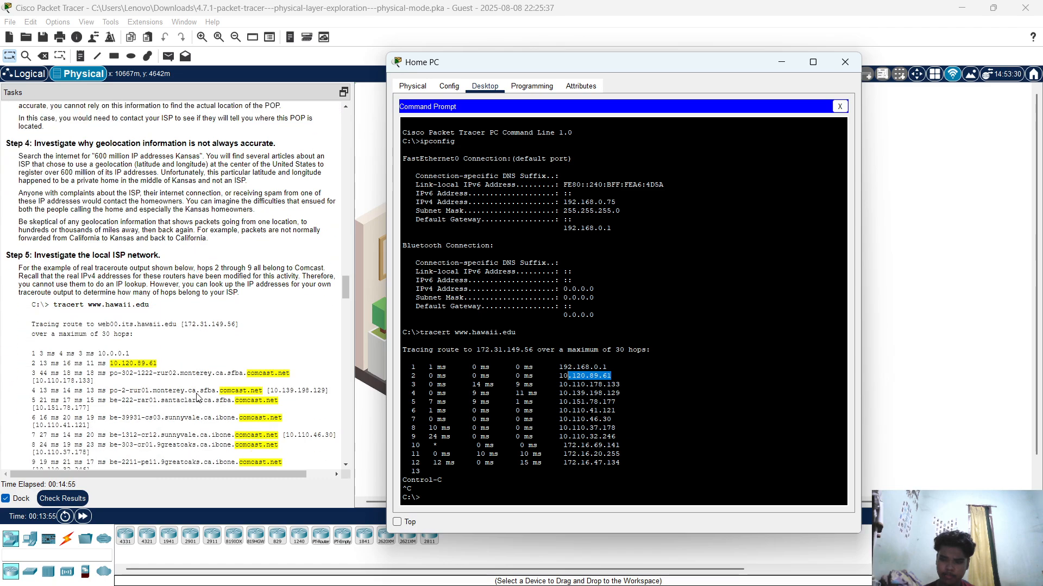
scroll(197, 398, "down", 4)
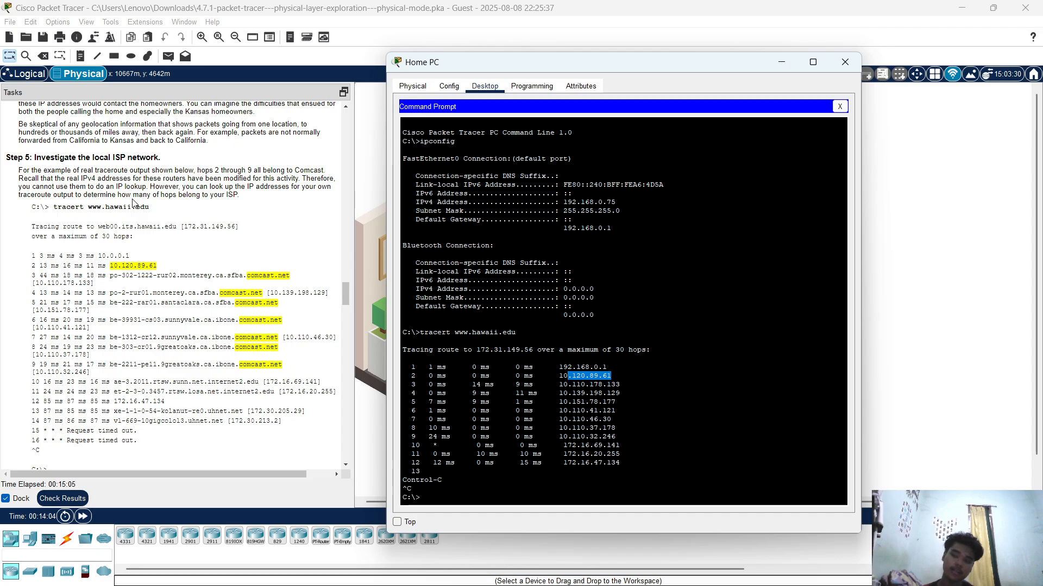
left_click_drag(157, 266, 118, 271)
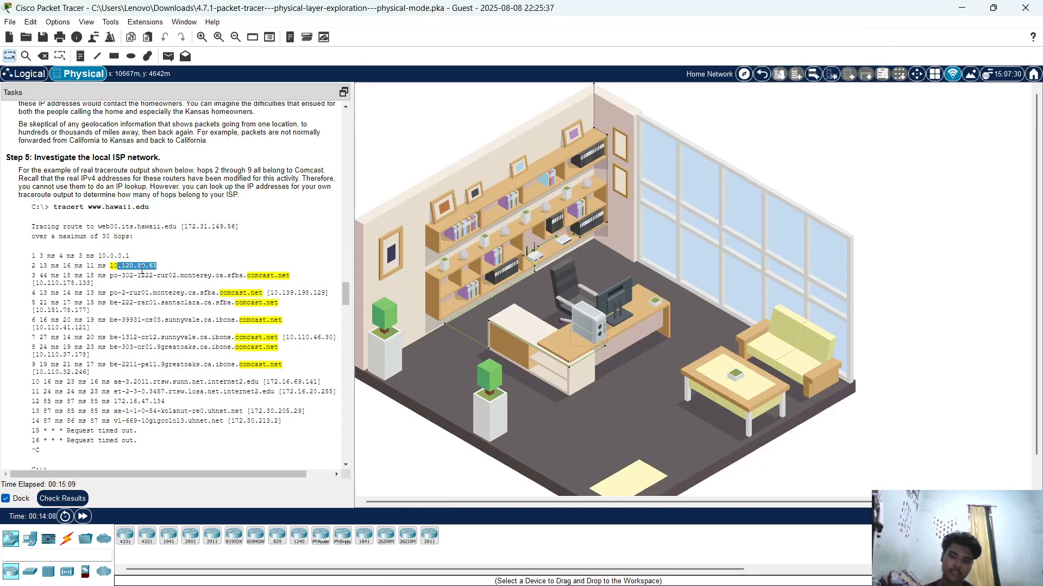
left_click_drag(247, 276, 323, 286)
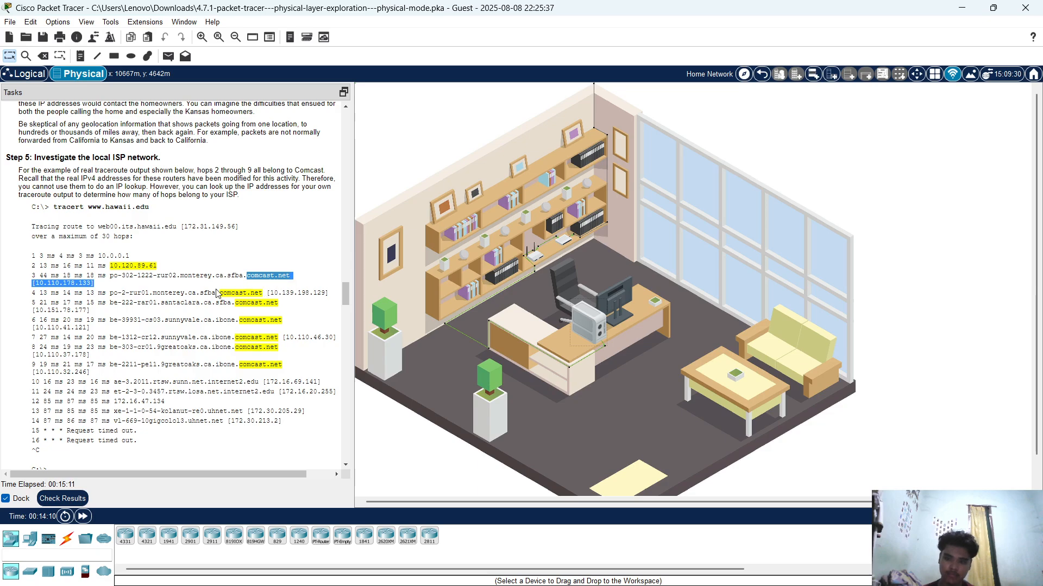
left_click_drag(219, 293, 289, 356)
mouse_move(270, 364)
left_mouse_down()
mouse_move(302, 373)
mouse_move(257, 380)
left_mouse_up()
scroll(258, 380, "down", 1)
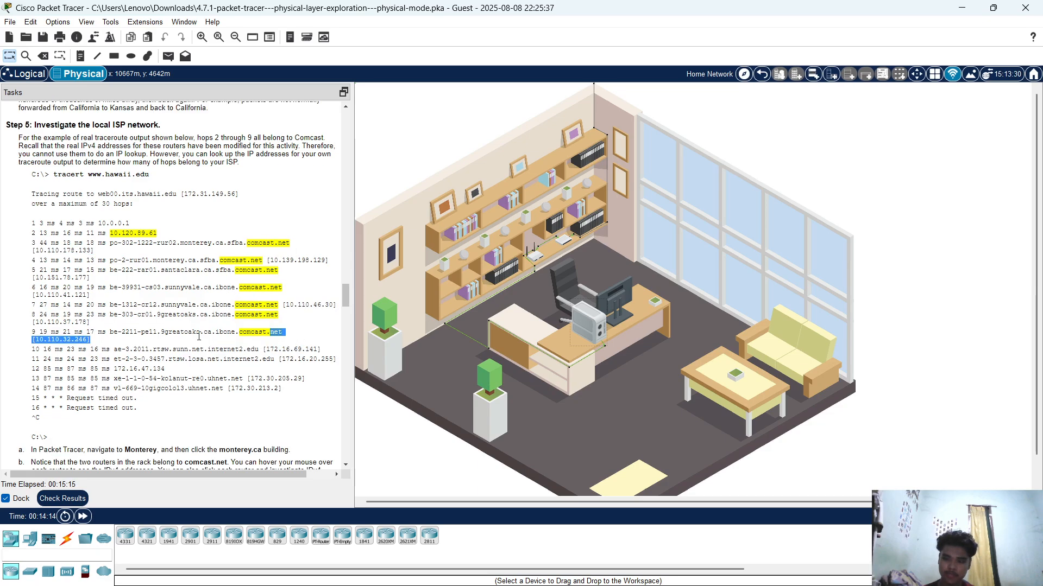
left_click(229, 398)
Step: Read Step 5's questions on the monterey.ca routers and Step 6 on the location clues in the hops' domain names
scroll(194, 377, "down", 2)
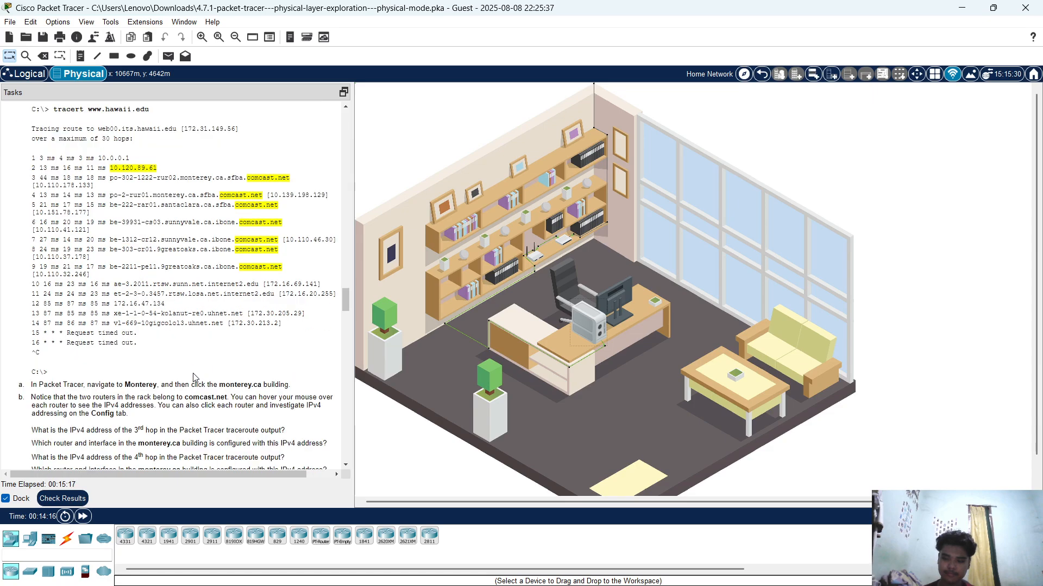
scroll(193, 377, "down", 6)
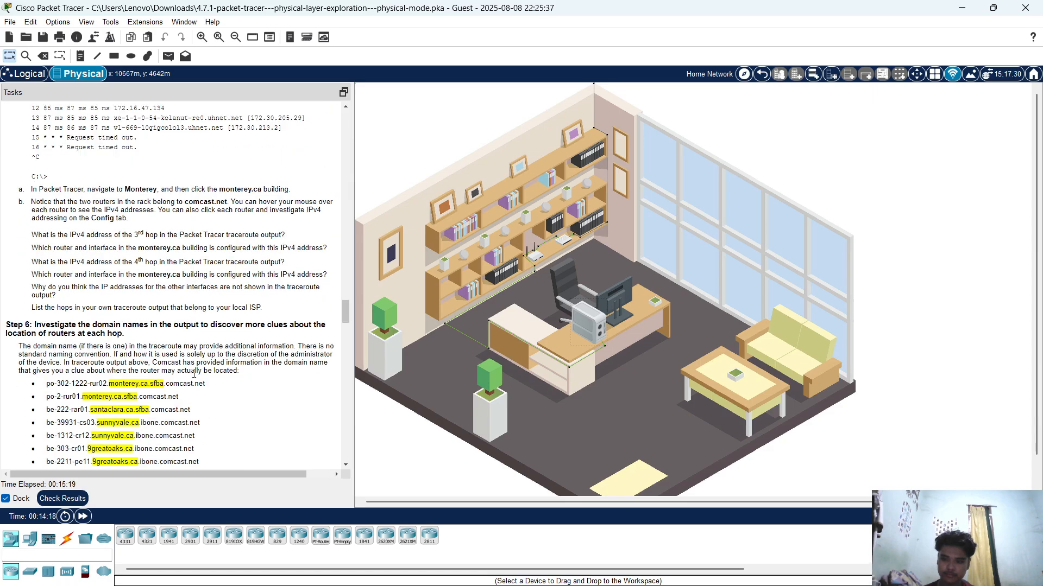
scroll(194, 373, "down", 3)
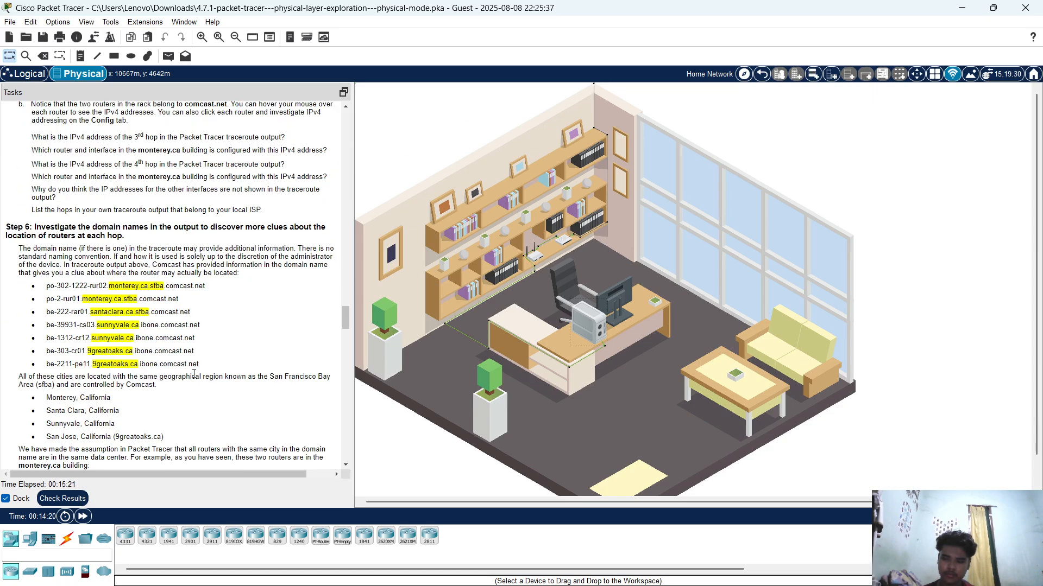
scroll(193, 374, "down", 4)
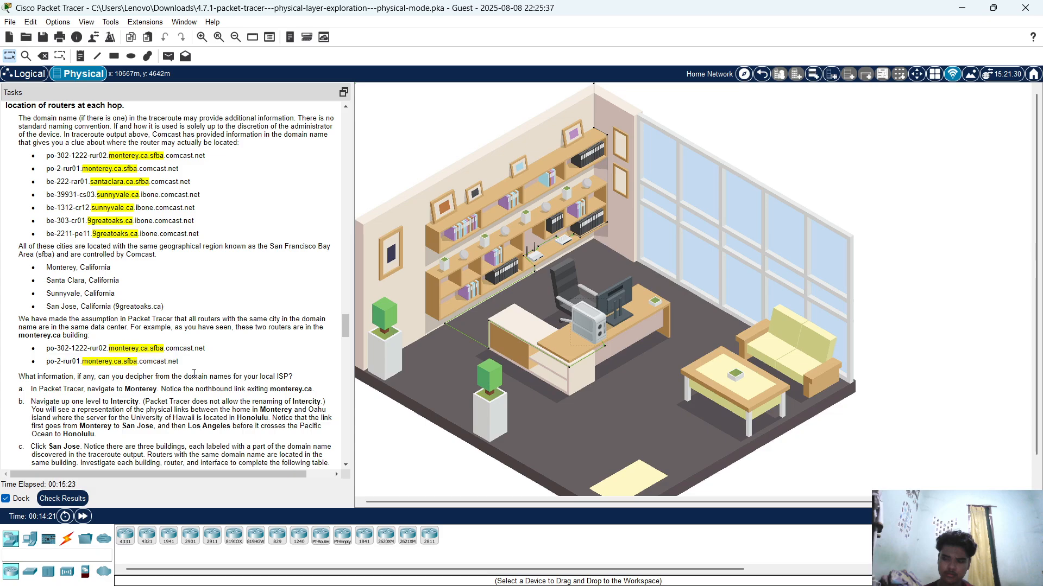
Step: Read the IXP Data Center notes and Step 7, marking the 9greatoaks.ca part of hop 9's domain name
scroll(194, 373, "down", 6)
scroll(194, 374, "down", 7)
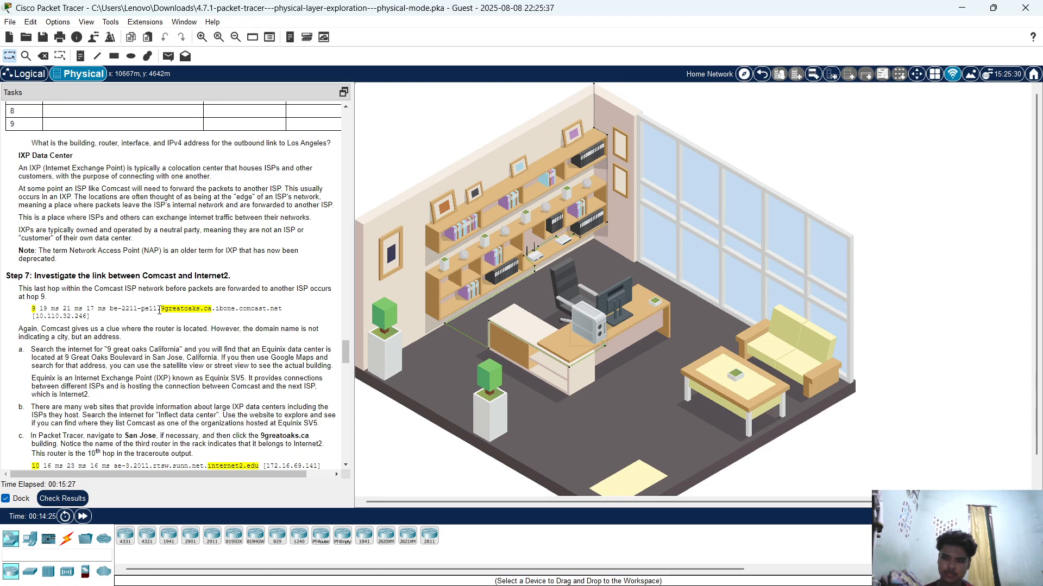
left_click_drag(157, 309, 218, 314)
left_click(217, 313)
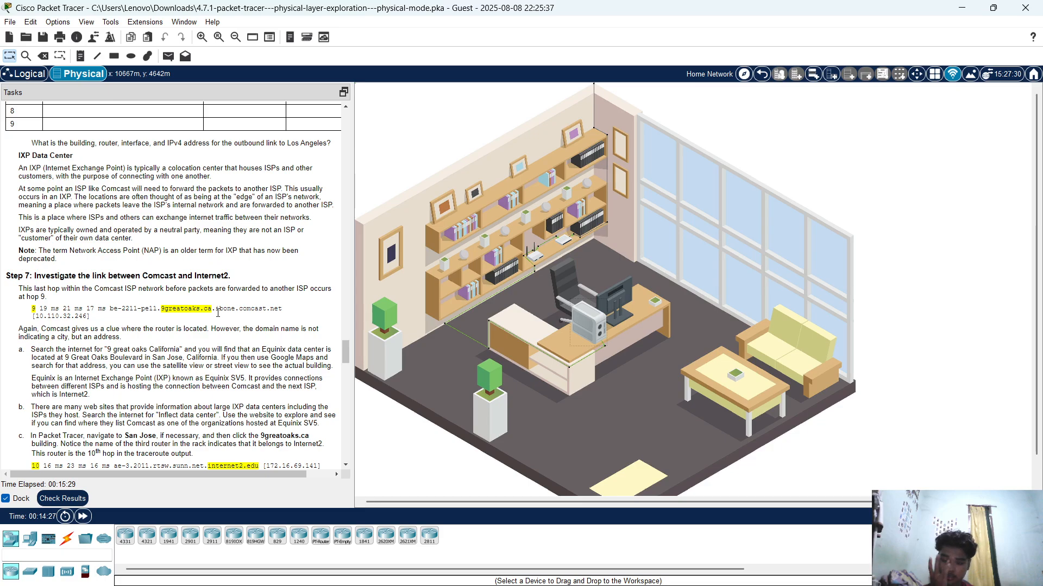
Step: Read Steps 9 to 11 on the links to Los Angeles, across the Pacific Ocean, and to the University of Hawaii network
scroll(217, 313, "down", 9)
scroll(218, 313, "down", 7)
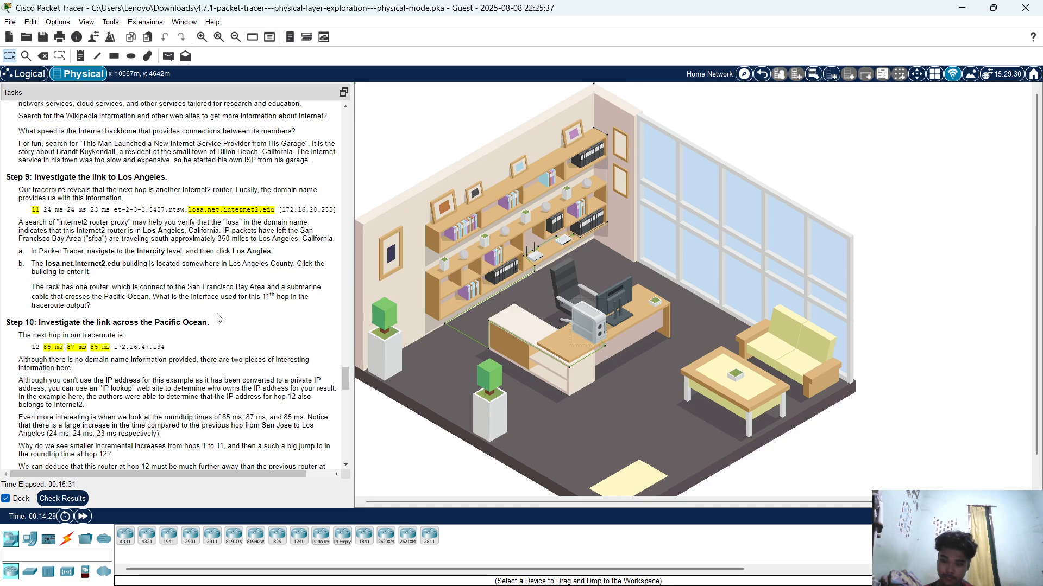
scroll(218, 318, "down", 10)
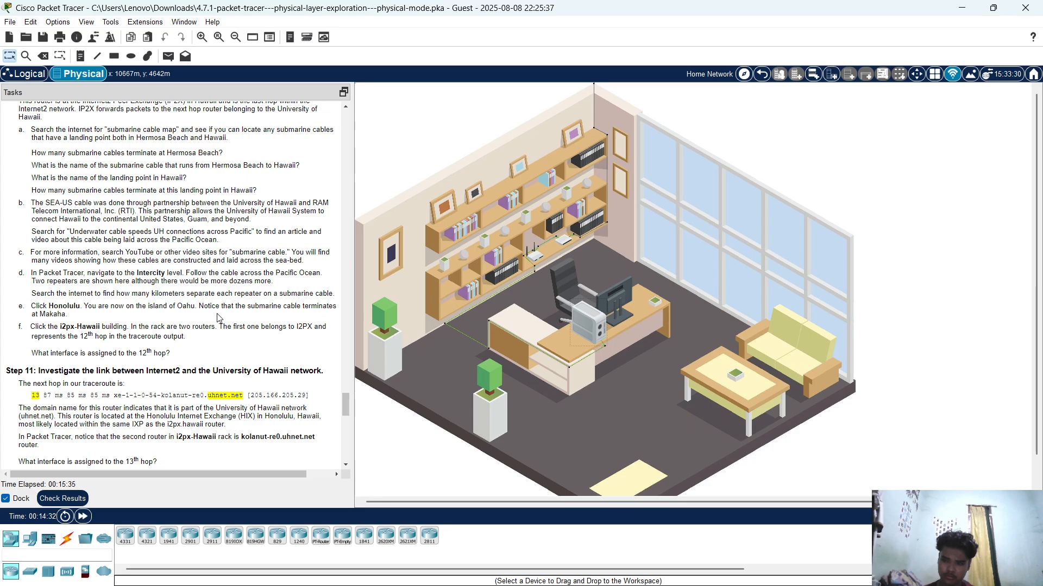
scroll(217, 318, "down", 1)
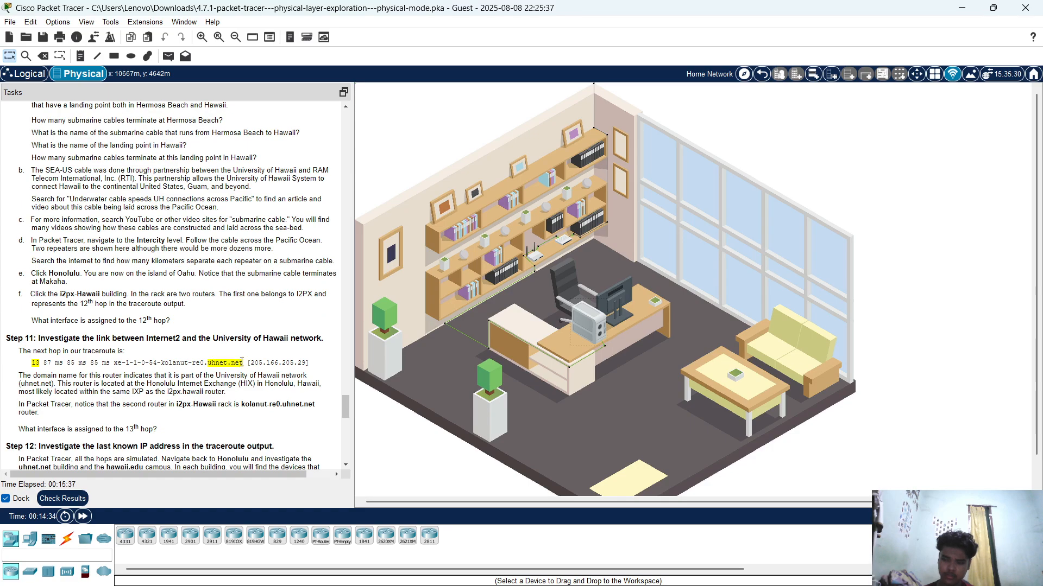
Step: Read Step 12 on the last known IP address in the traceroute and the conclusion on autonomous systems
scroll(242, 362, "down", 8)
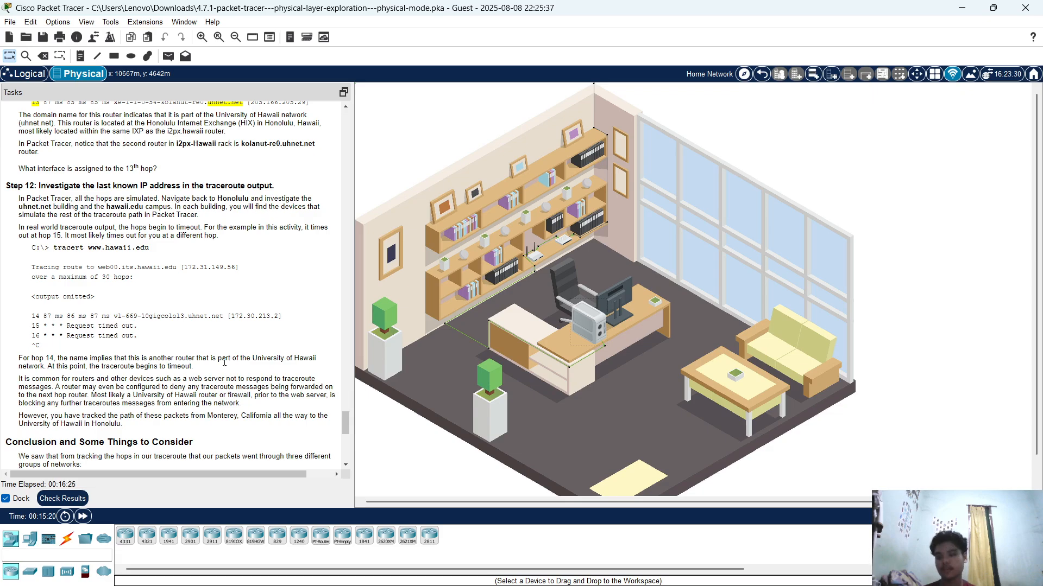
scroll(222, 375, "down", 5)
scroll(224, 376, "down", 4)
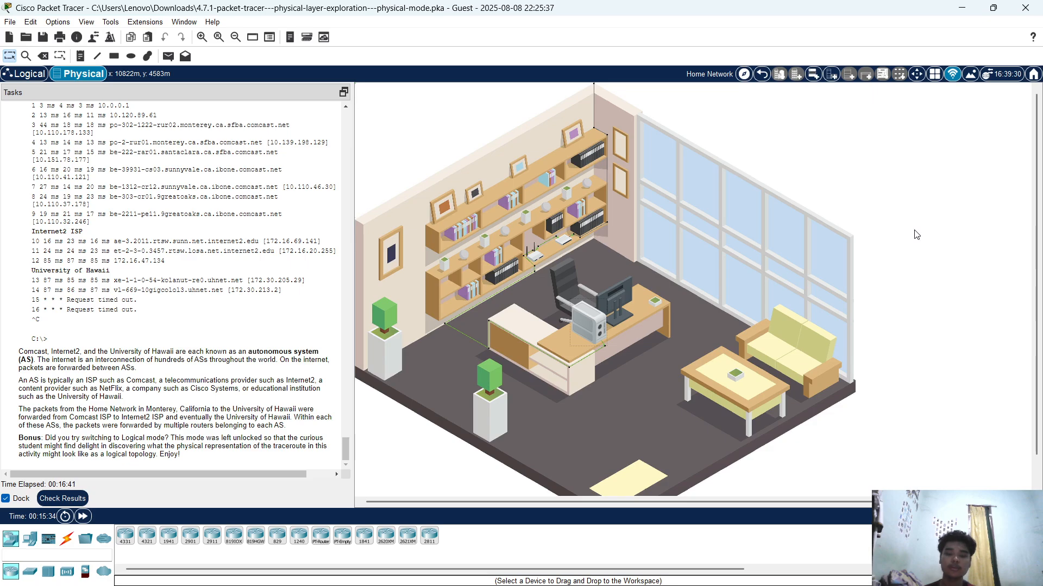
key("alt+Tab")
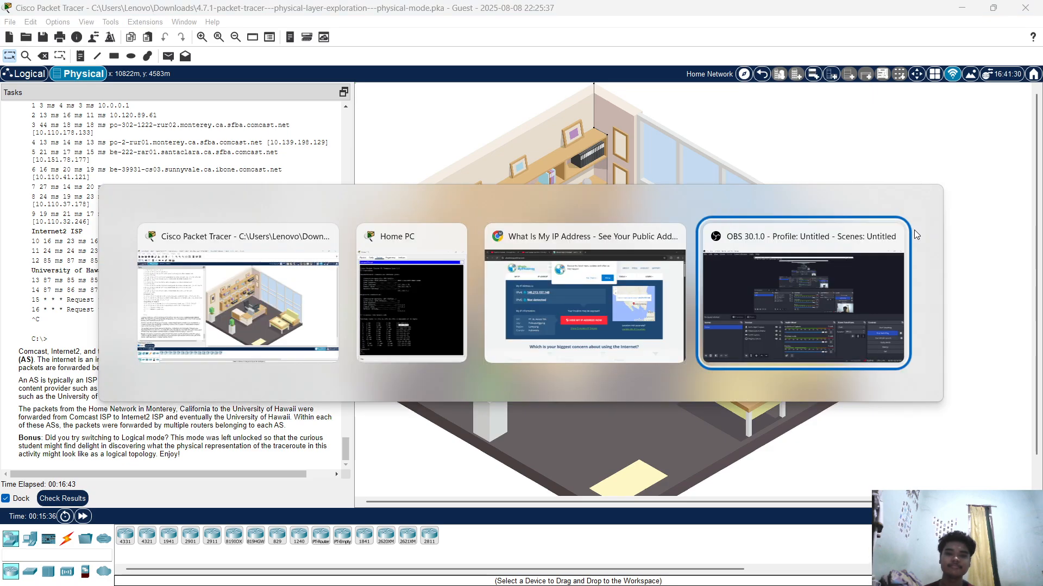